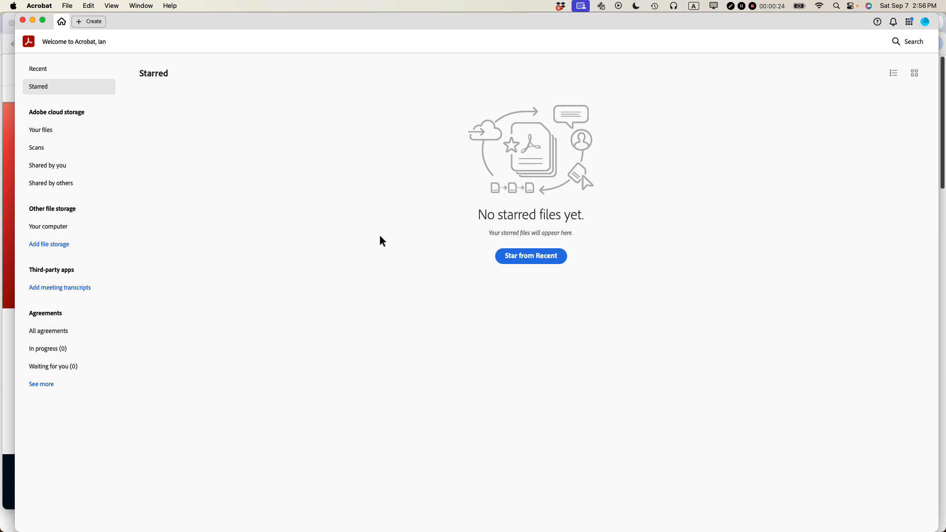
Switch to Firefox to look at Adobe's "Modify your PDF now, not later" page with its free trial option
key(super+Tab)
key(super+Tab)
key(super+Tab)
key(super+Tab)
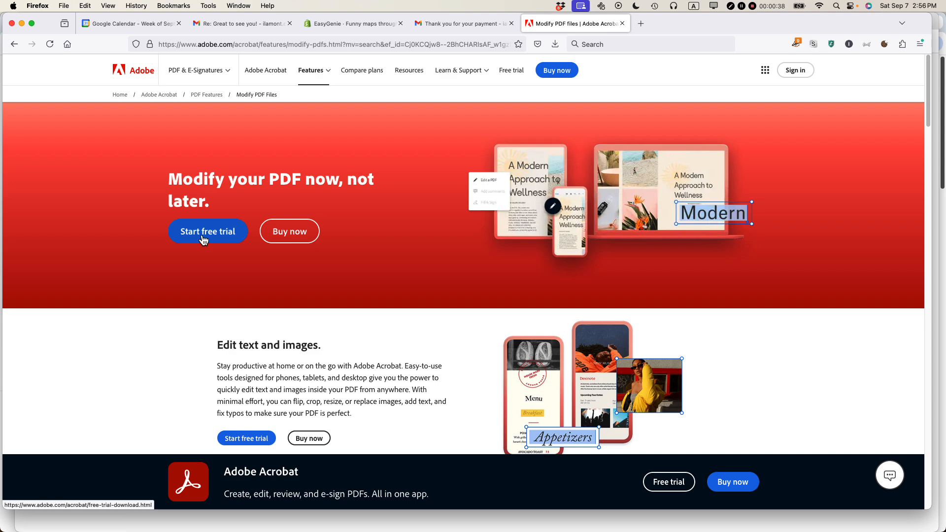
Switch to Finder and open Waiver 2019 Sample.pdf in Preview, in an enlarged window, to read its text
key(super+Tab)
key(super+Tab)
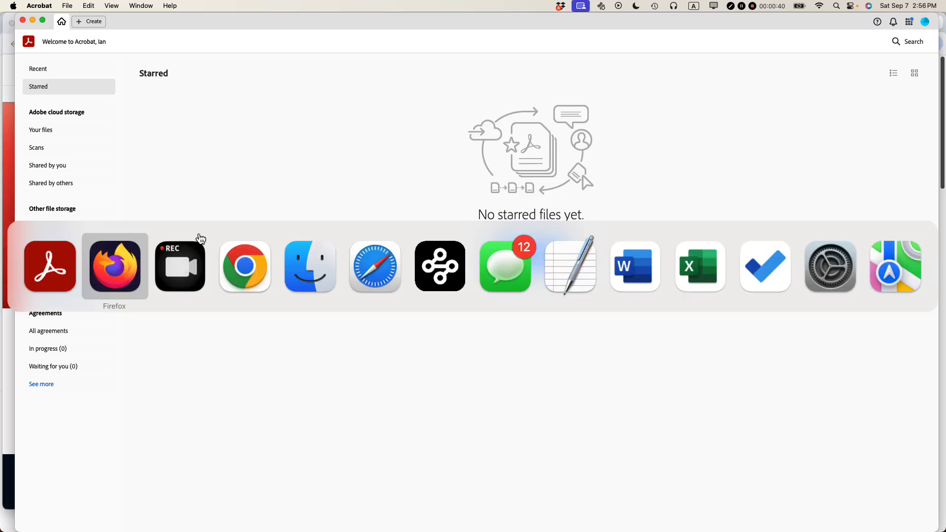
key(super+Tab)
key(super+Tab)
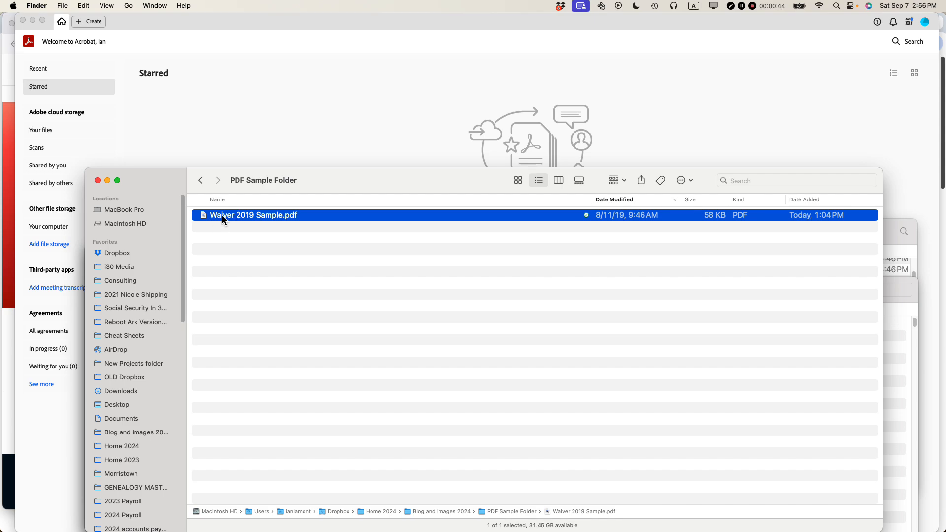
double_click(221, 215)
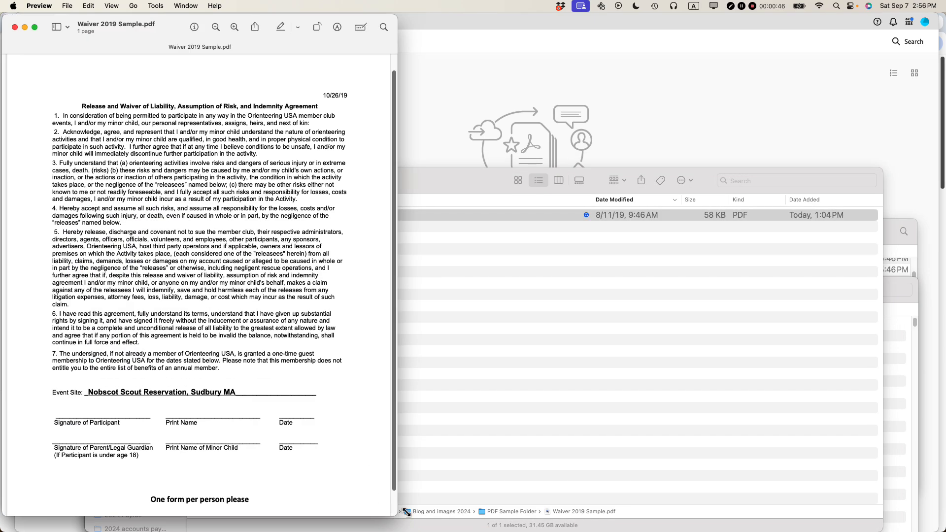
drag(397, 515, 684, 531)
scroll(610, 367, up, 5)
scroll(609, 367, up, 3)
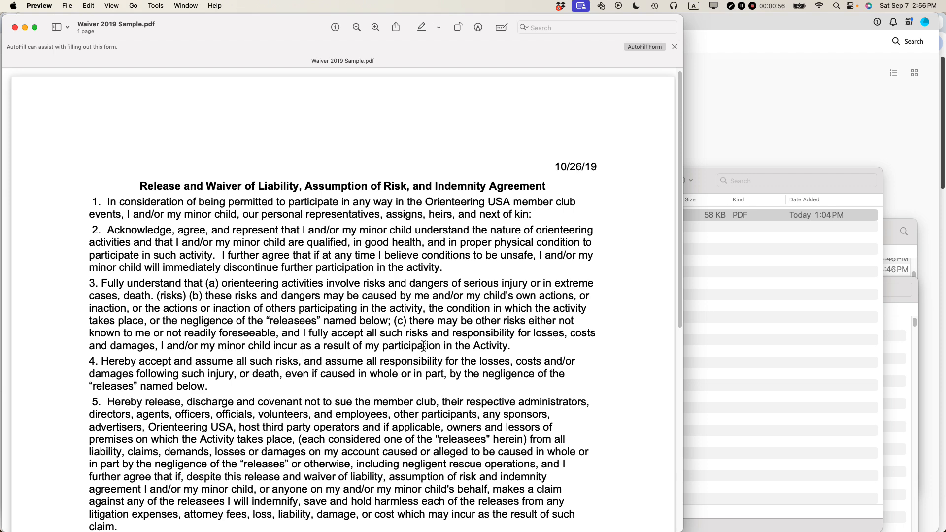
Close the preview, duplicate Waiver 2019 Sample.pdf in the PDF Sample Folder, and rename the copy as Waiver Courier New.pdf
key(super+w)
click(203, 215)
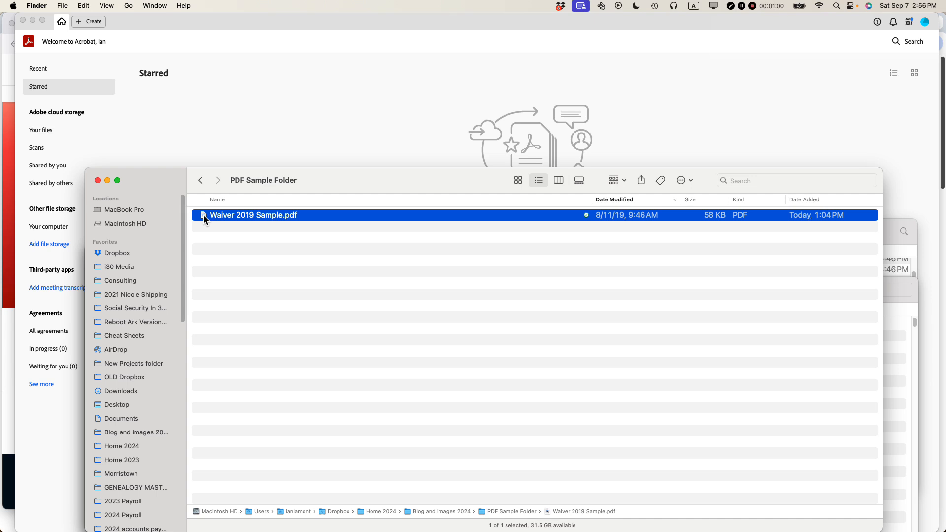
key(super+d)
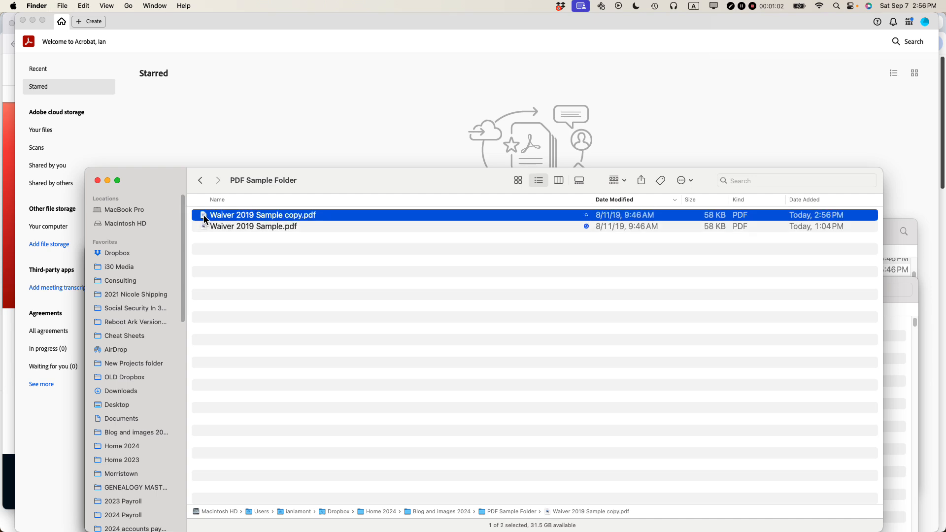
key(Return)
key(shift+alt+Left)
key(shift+alt+Left)
key(shift+alt+Left)
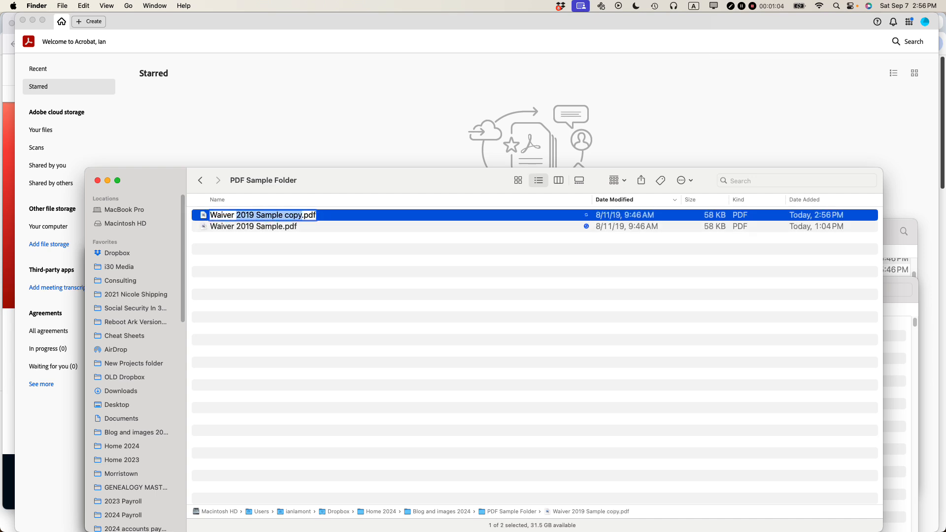
text(Courier New)
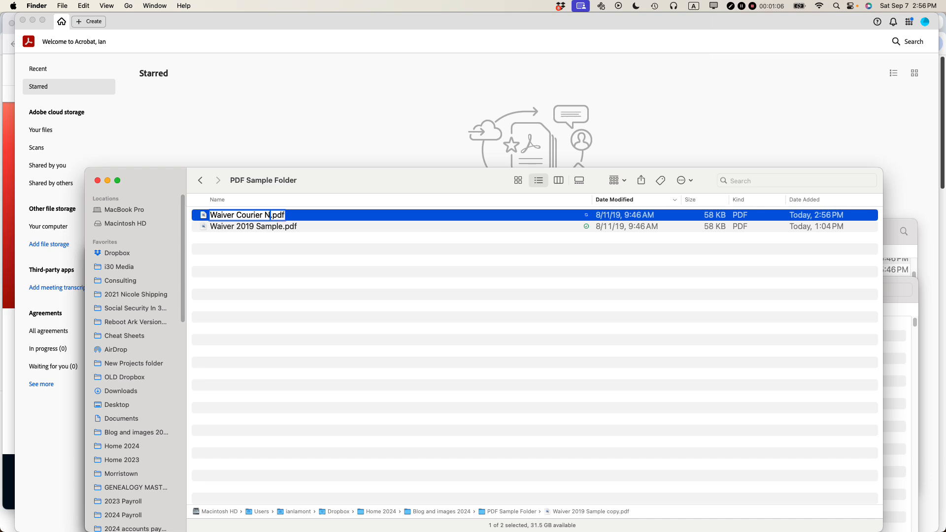
key(Return)
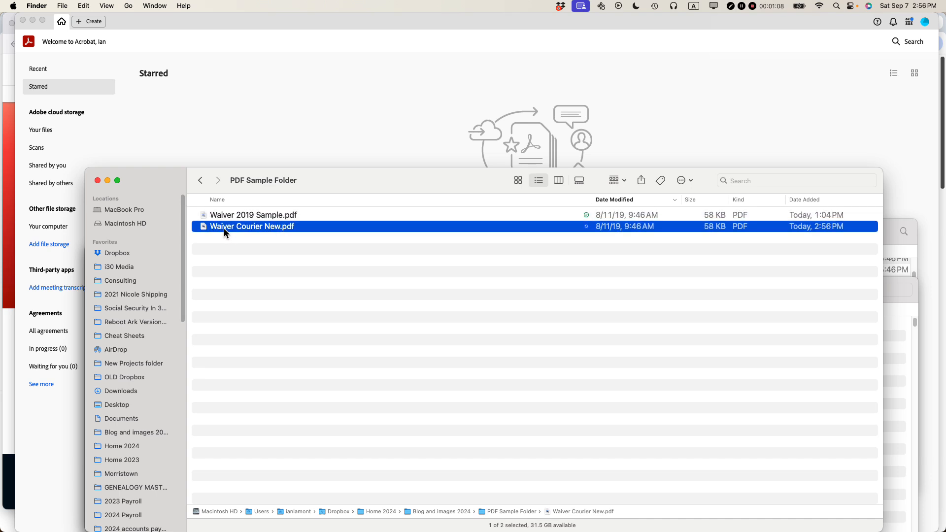
Open Waiver Courier New.pdf in Adobe Acrobat
right_click(224, 229)
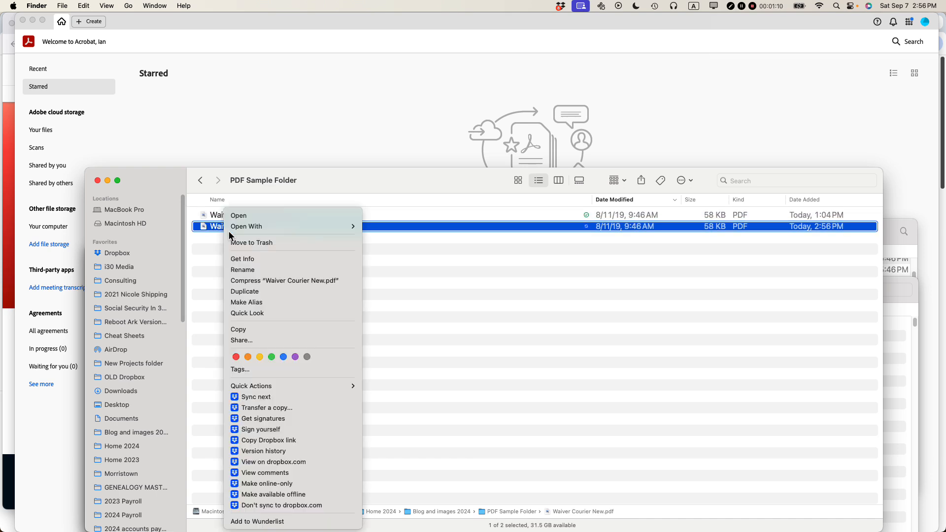
mouse_move(258, 225)
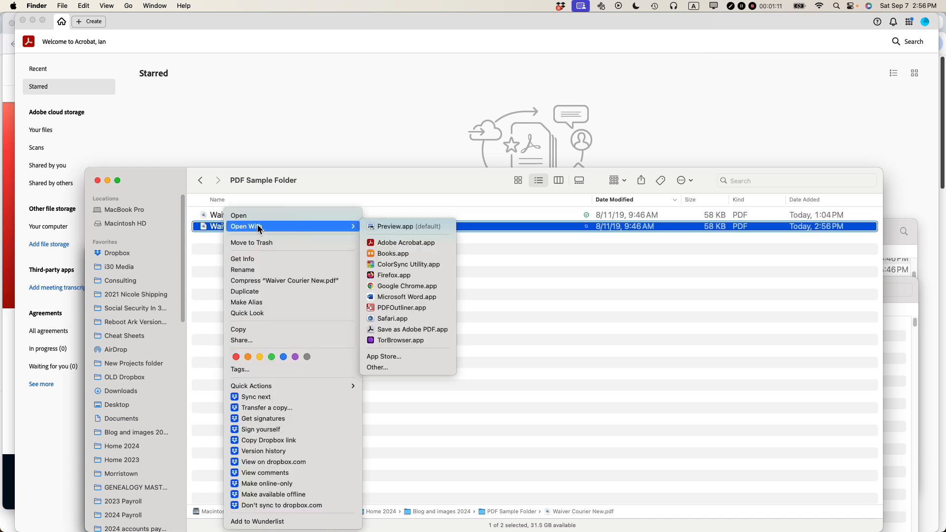
click(422, 245)
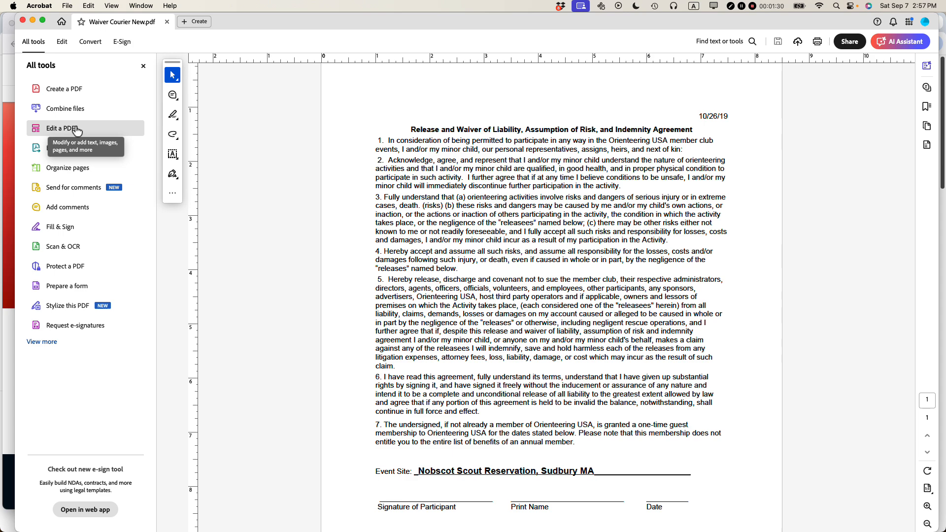
click(112, 7)
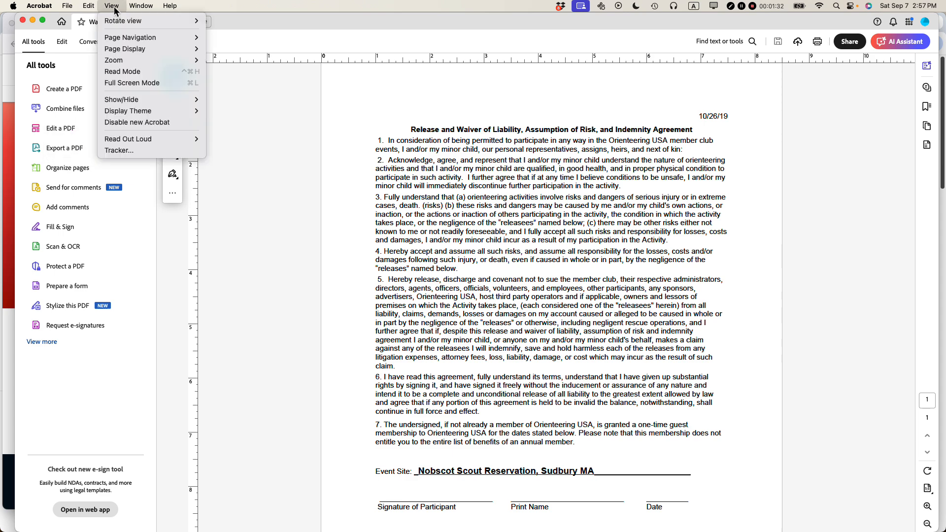
mouse_move(137, 100)
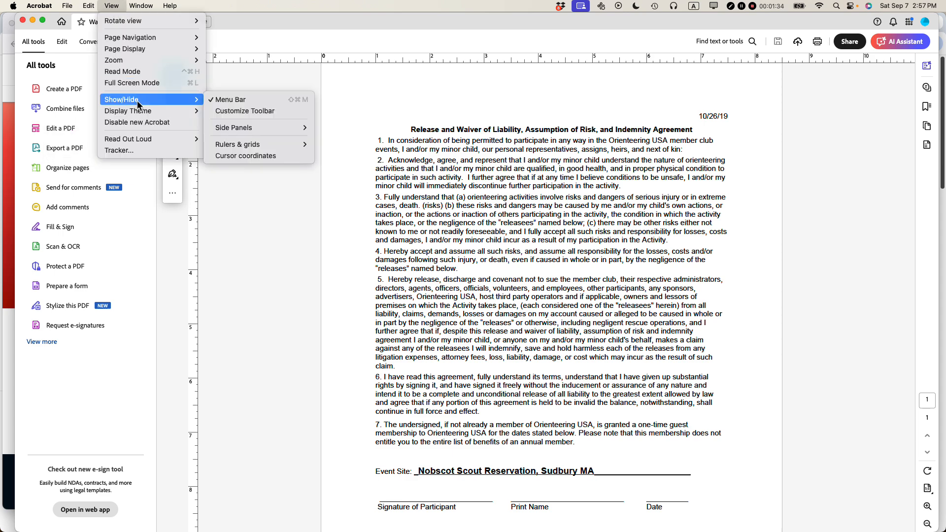
mouse_move(244, 130)
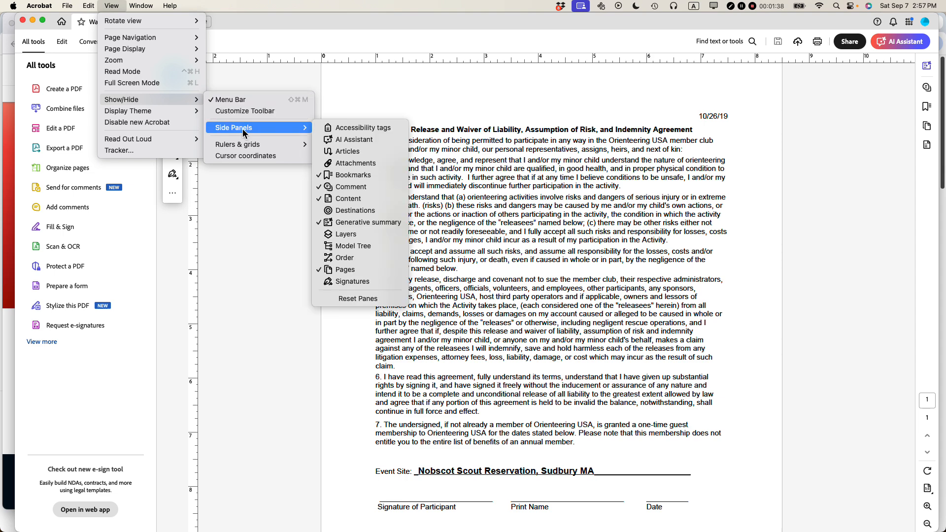
click(235, 211)
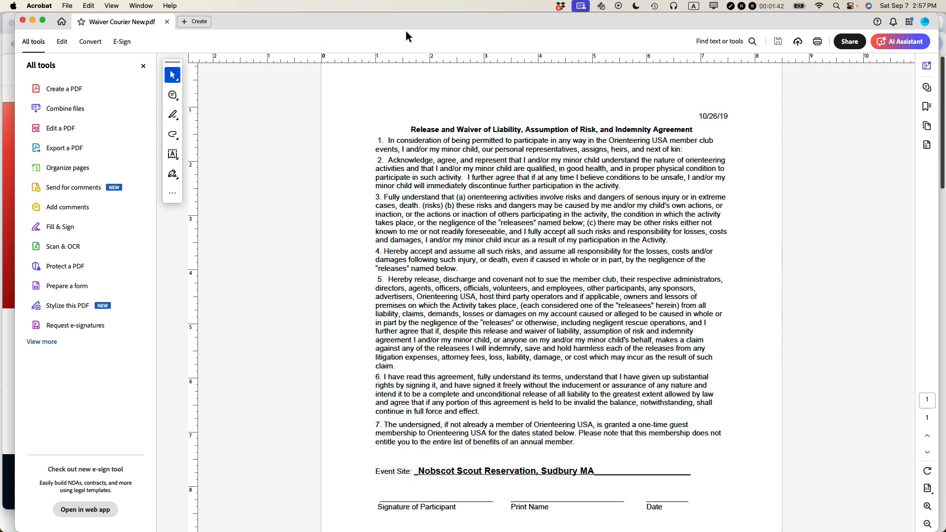
Start editing the waiver's text with the Edit a PDF tool
click(68, 131)
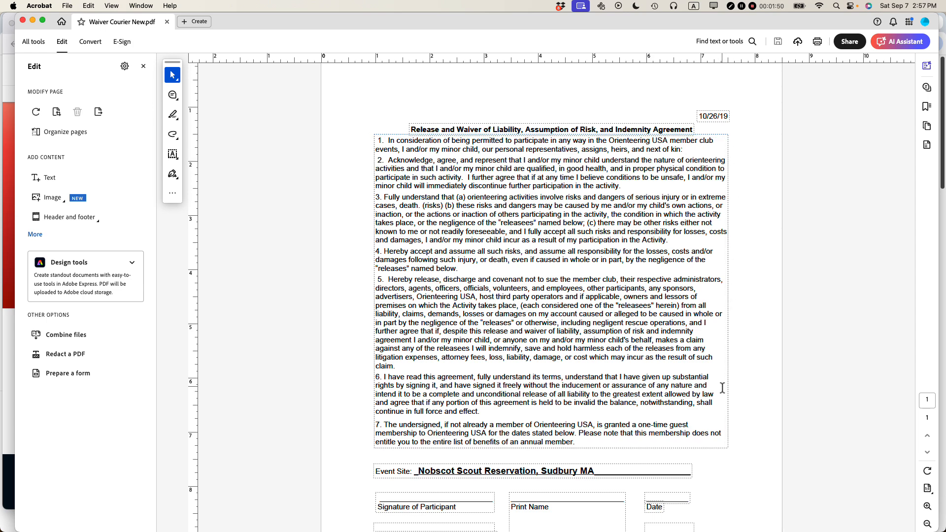
click(931, 509)
click(930, 509)
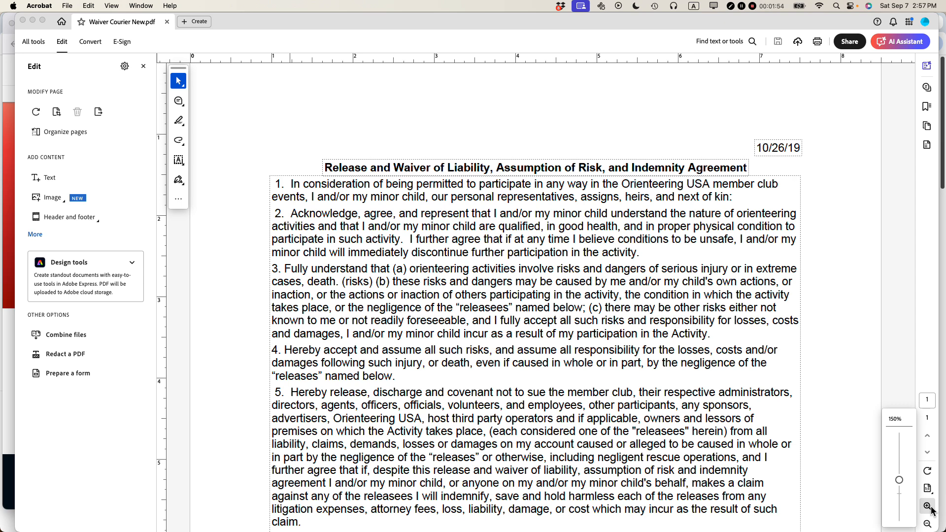
click(930, 509)
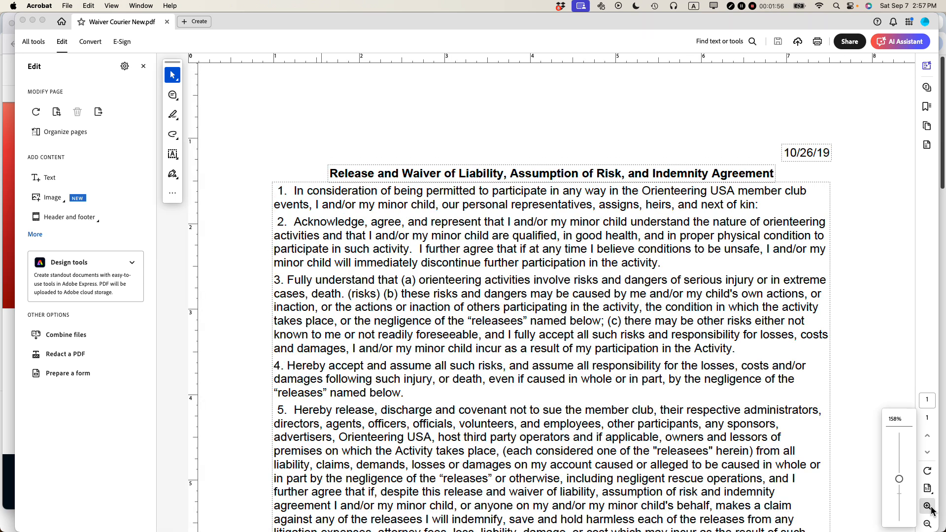
Try font size 16 on the whole "Release and Waiver of Liability" title line, and set it to 12 instead
triple_click(572, 170)
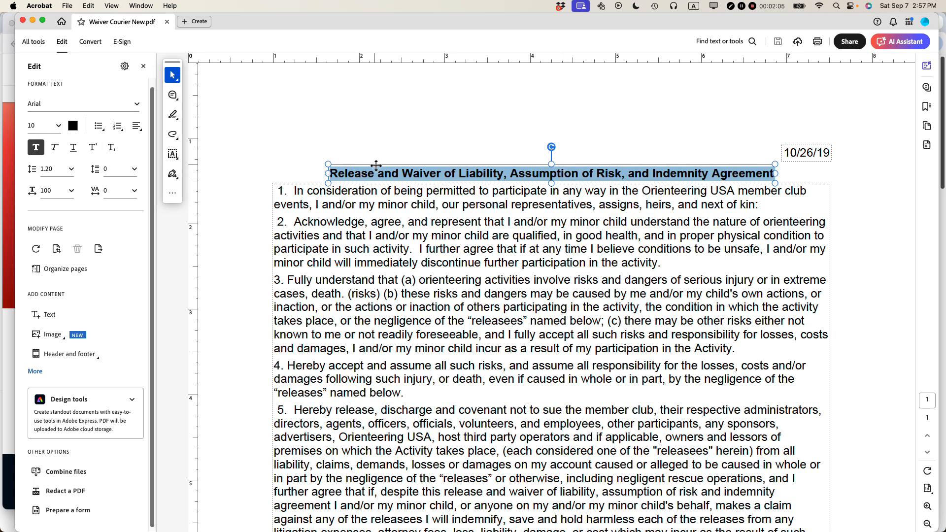
click(59, 127)
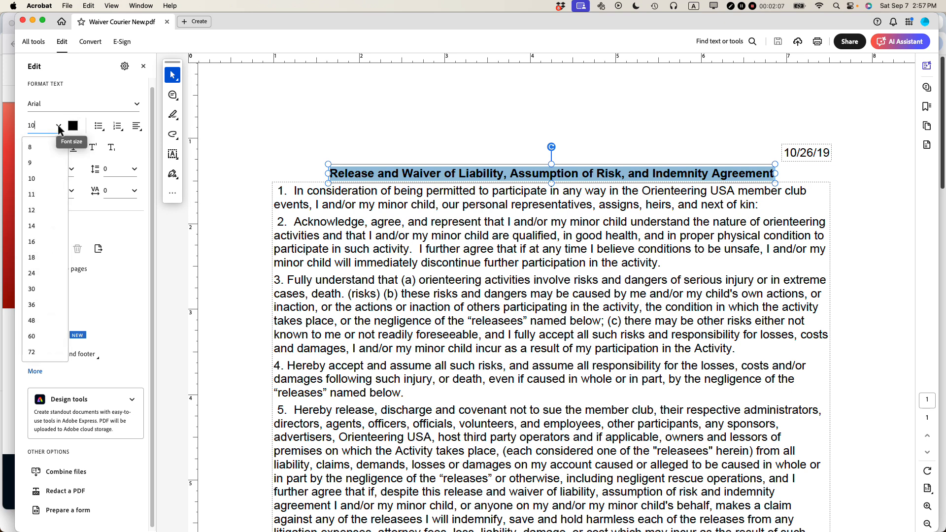
click(47, 242)
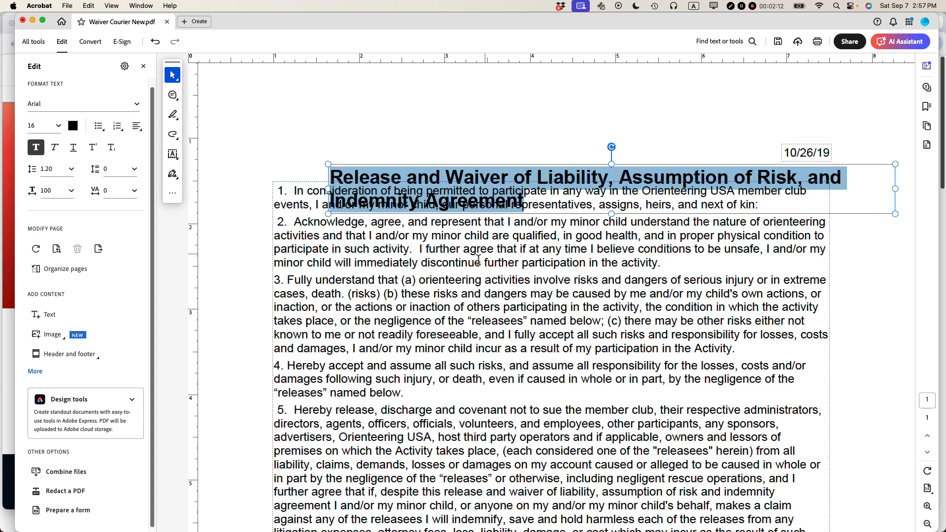
click(59, 126)
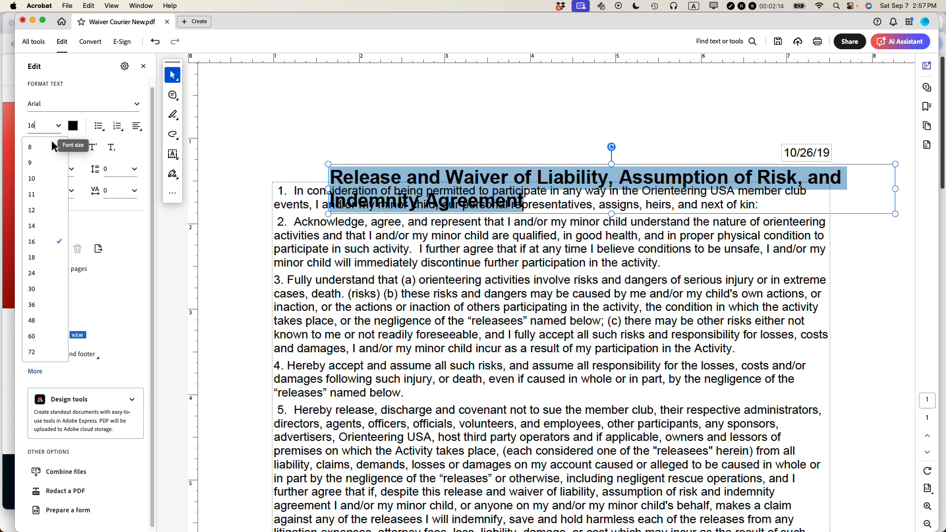
click(38, 208)
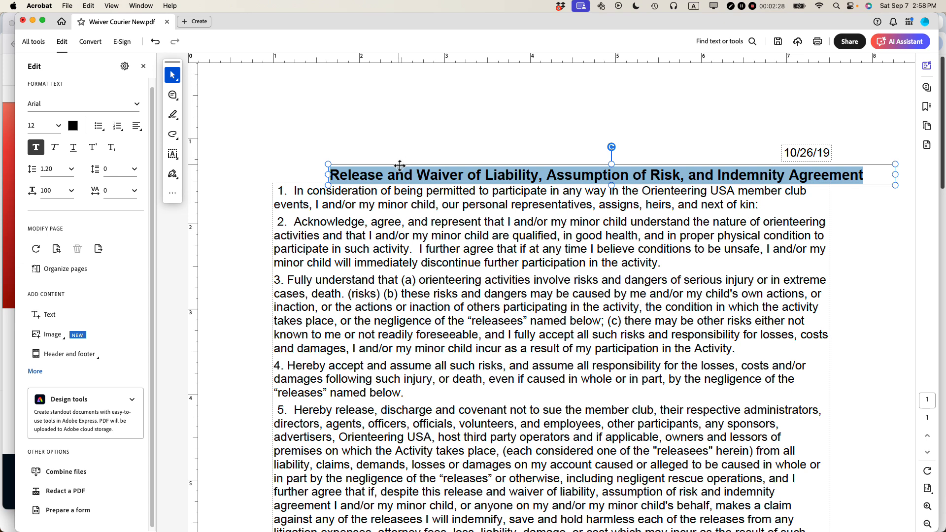
Move the title box up and left, clear of paragraph 1, and move the date box straight up above the title
drag(399, 166, 357, 153)
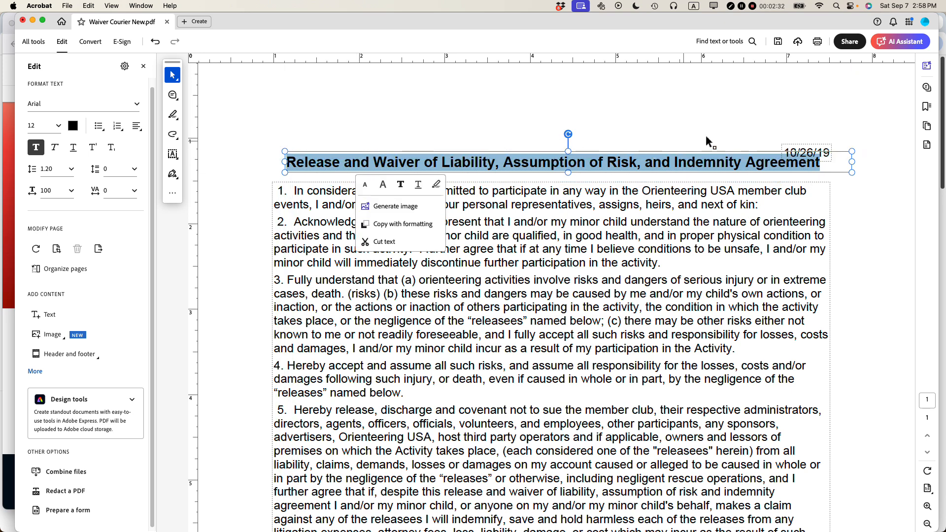
click(801, 144)
drag(801, 144, 801, 126)
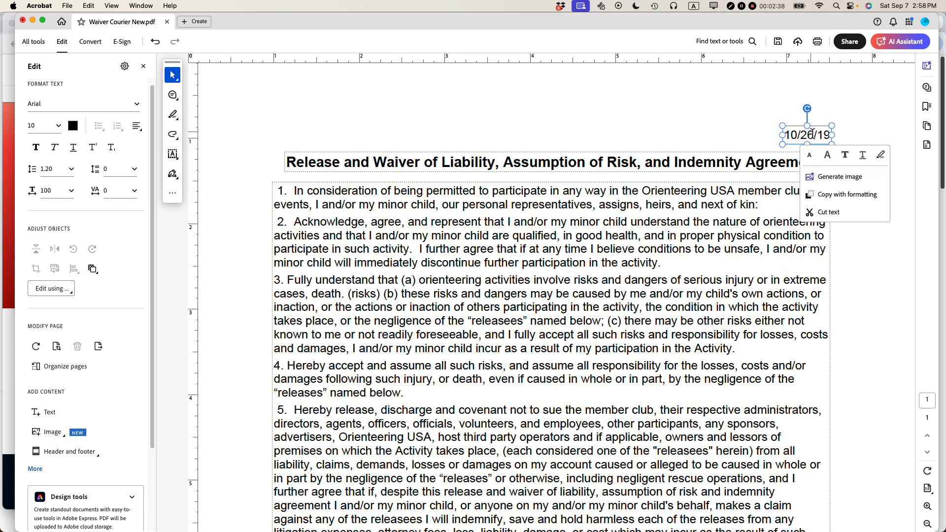
Try out the Pan tool by shifting the page up and back down, and return to the Select tool
click(169, 74)
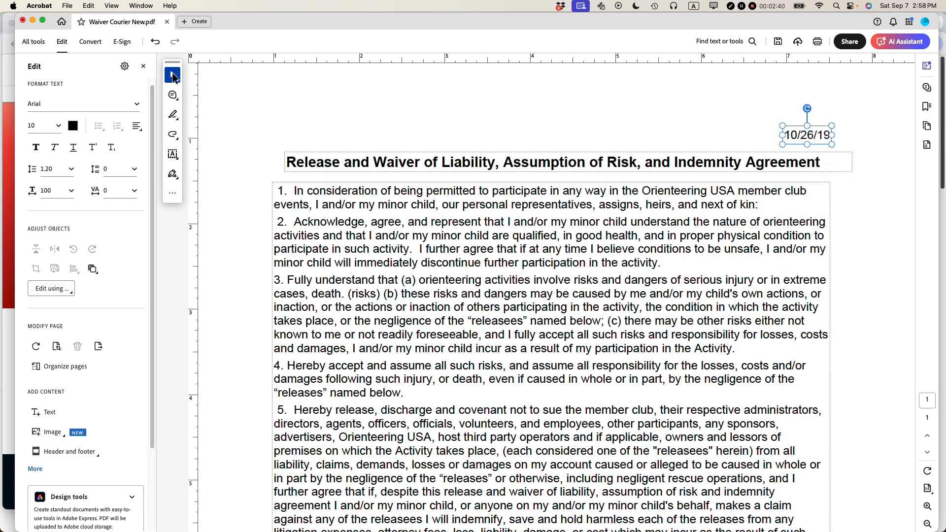
click(172, 75)
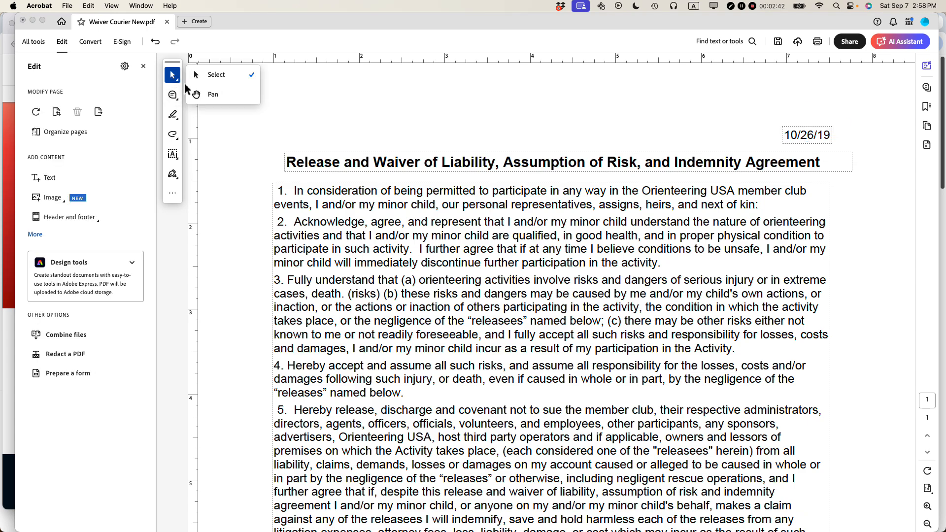
click(208, 95)
drag(285, 124, 281, 61)
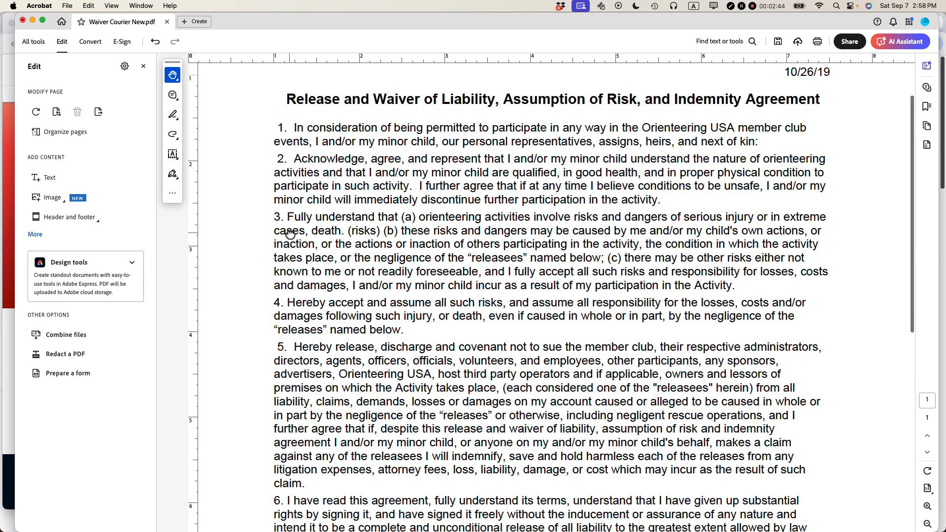
drag(291, 235, 304, 394)
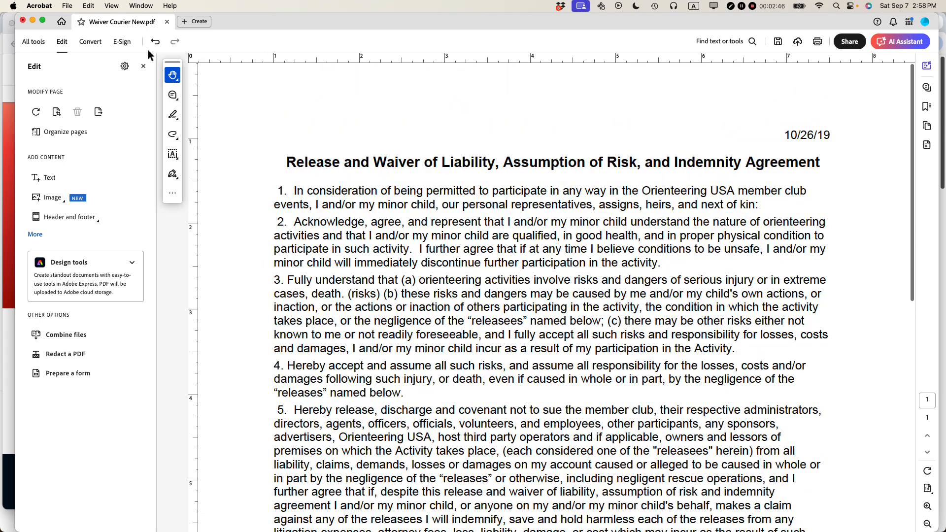
click(174, 77)
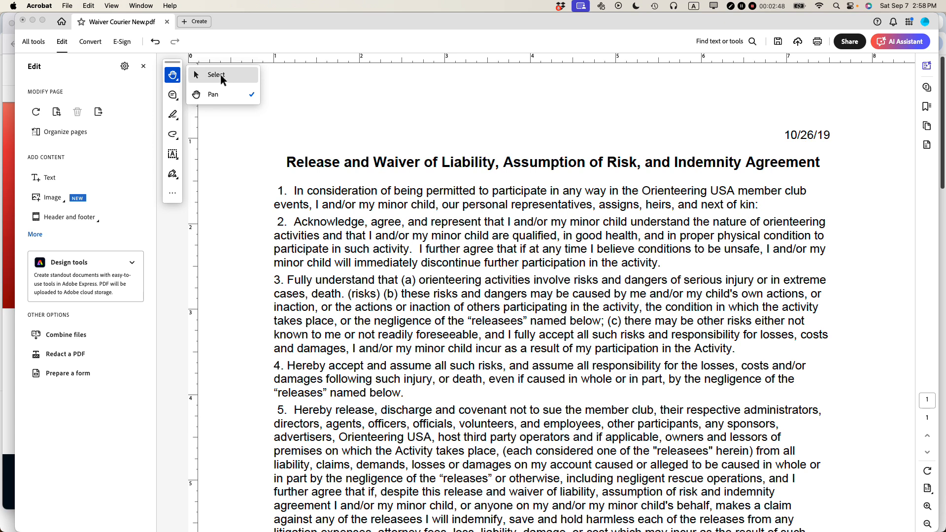
click(217, 76)
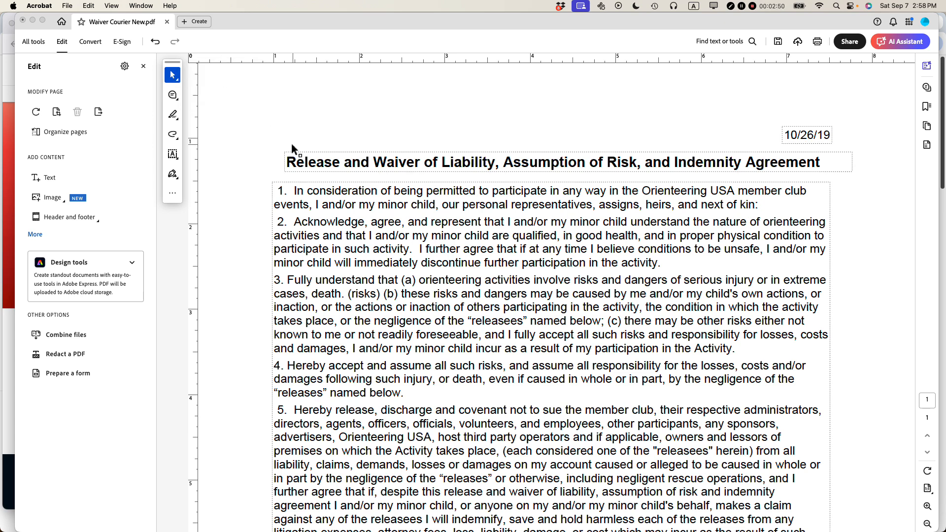
double_click(420, 163)
triple_click(419, 163)
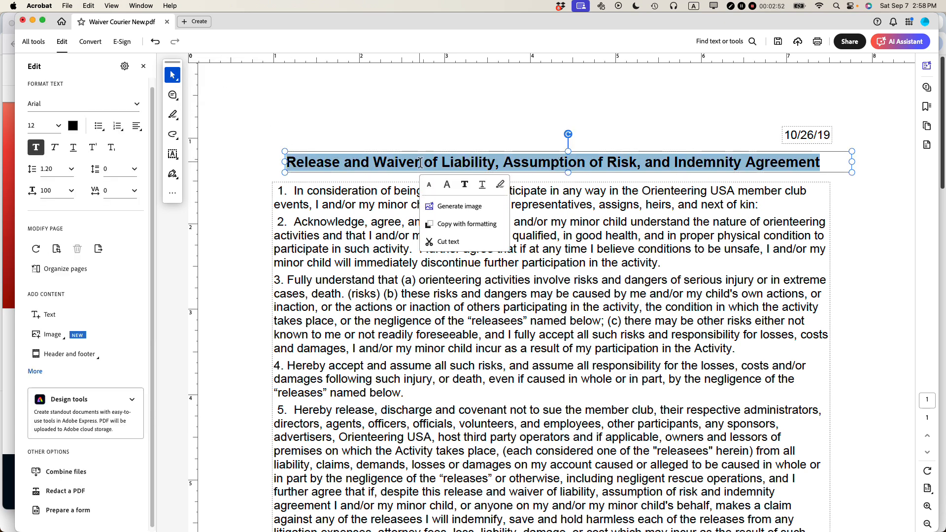
click(418, 104)
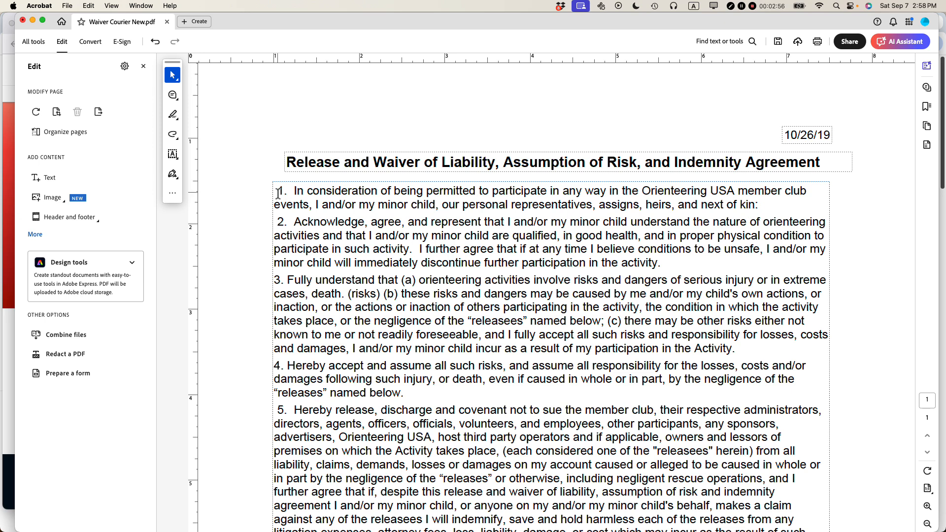
drag(279, 193, 378, 250)
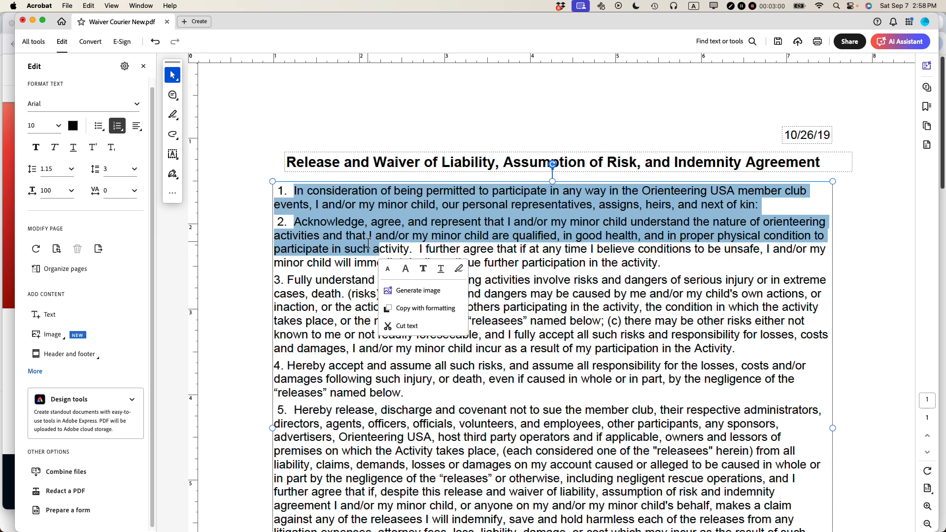
click(369, 242)
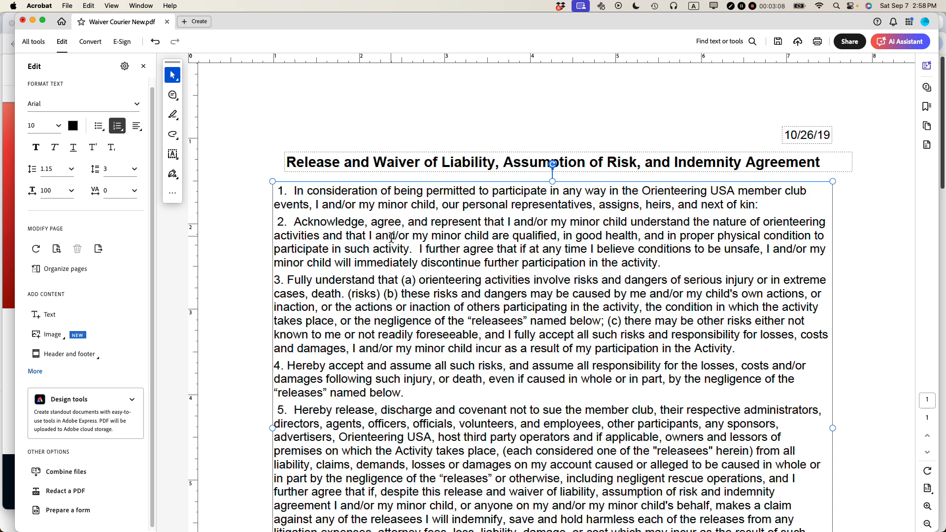
click(90, 7)
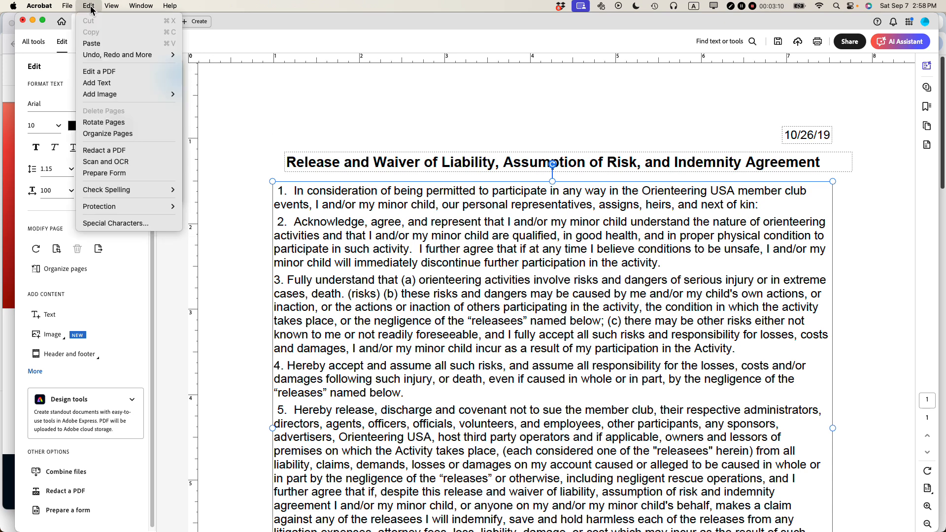
click(358, 247)
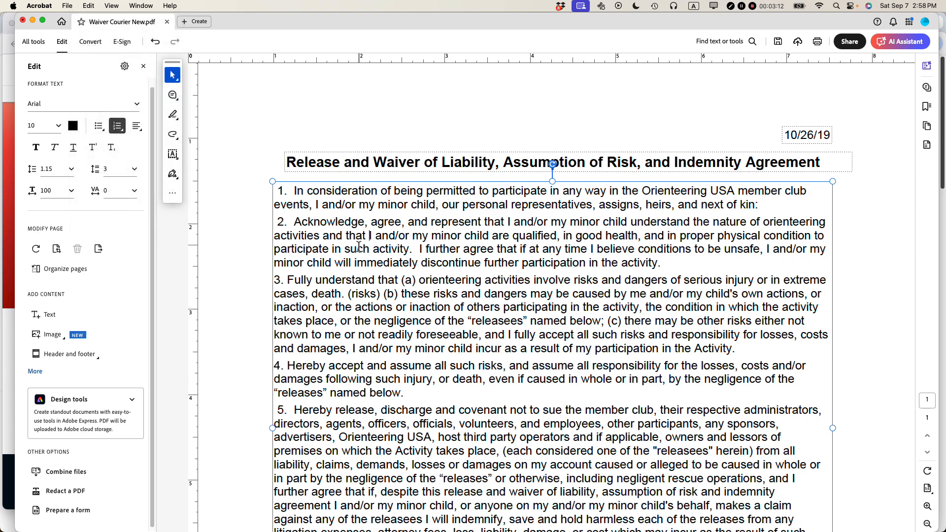
Try the Aaux Next Thin font on the entire numbered body text, and dismiss the font warning
key(super+a)
scroll(513, 249, down, 5)
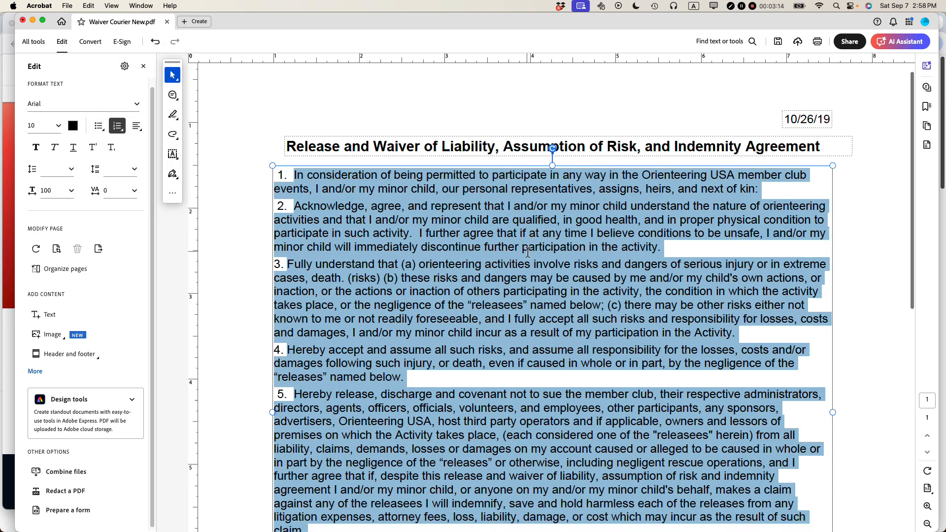
scroll(528, 252, up, 4)
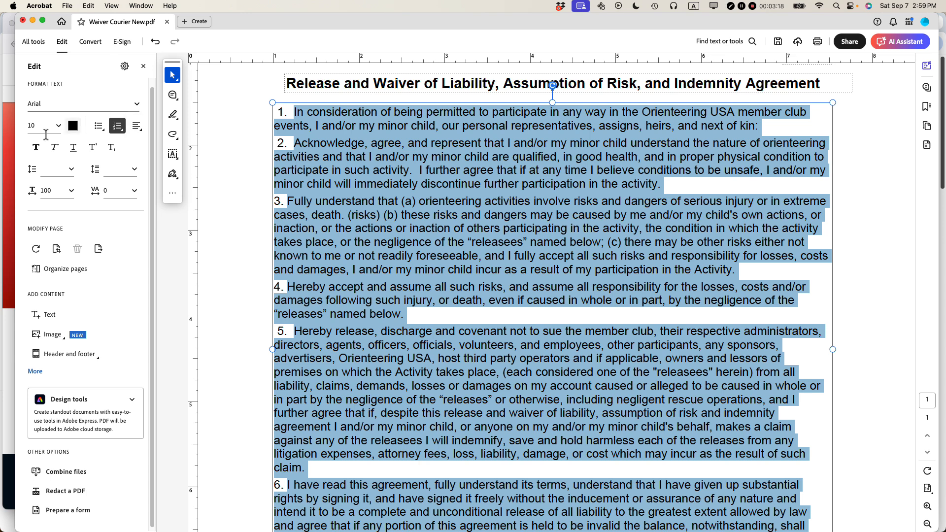
click(138, 106)
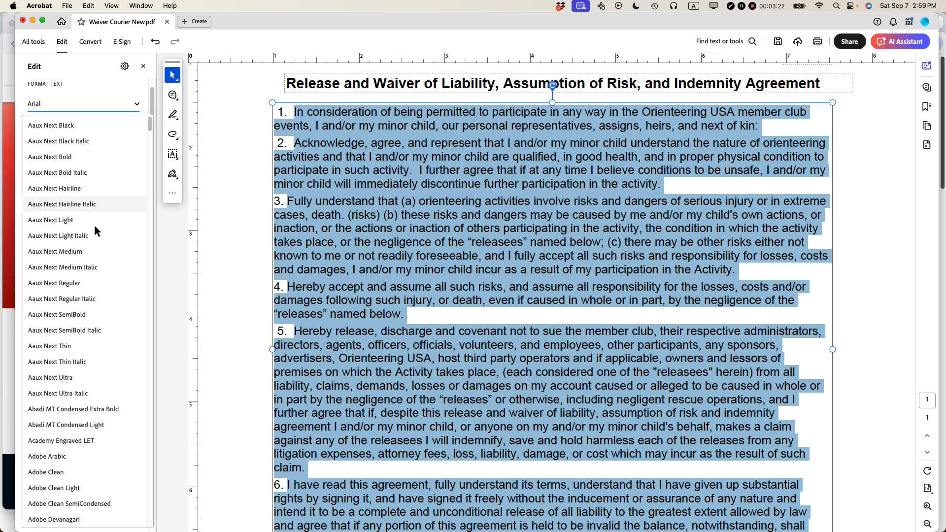
click(77, 346)
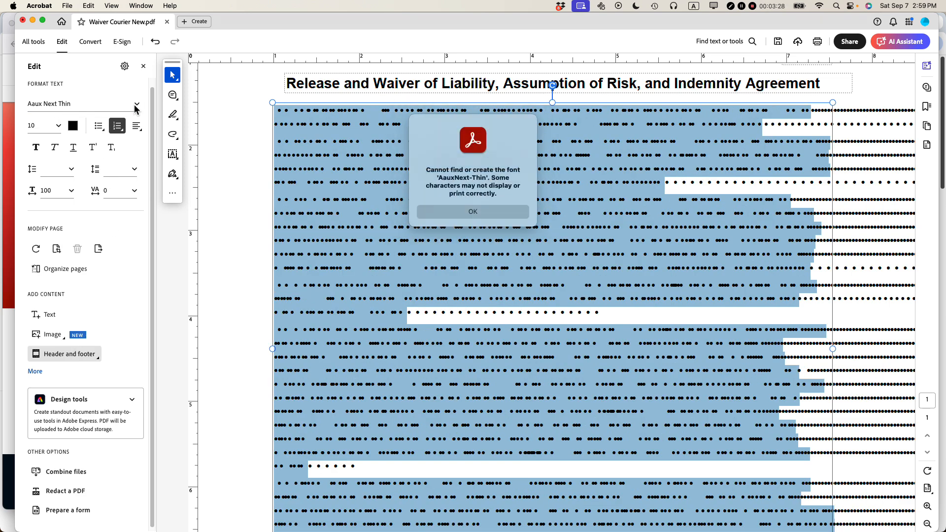
click(452, 214)
click(451, 214)
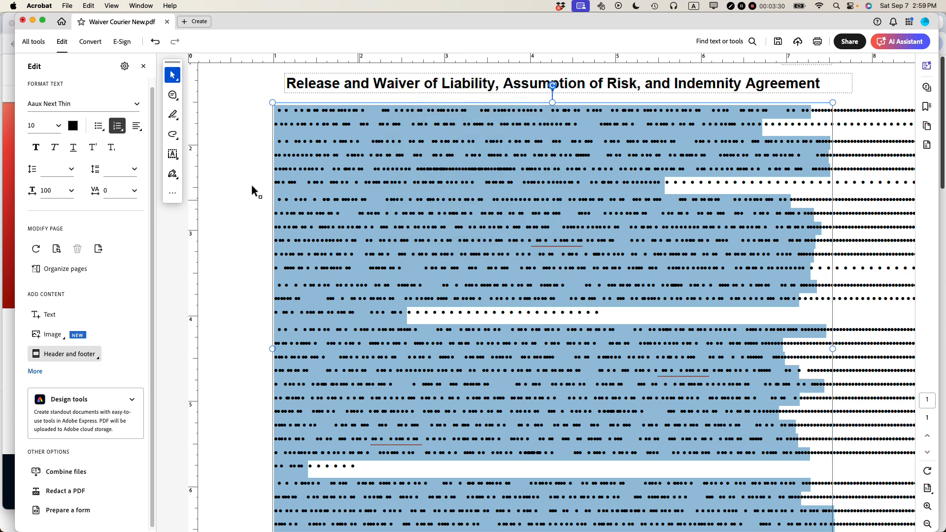
Change the font of the whole numbered body text to Baskerville Old Face, and deselect the text box
scroll(107, 230, down, 5)
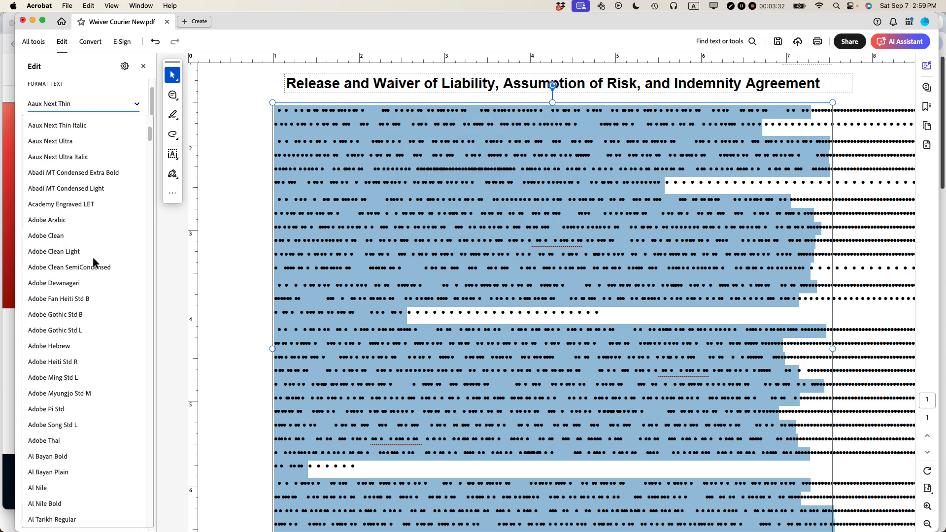
scroll(93, 259, down, 8)
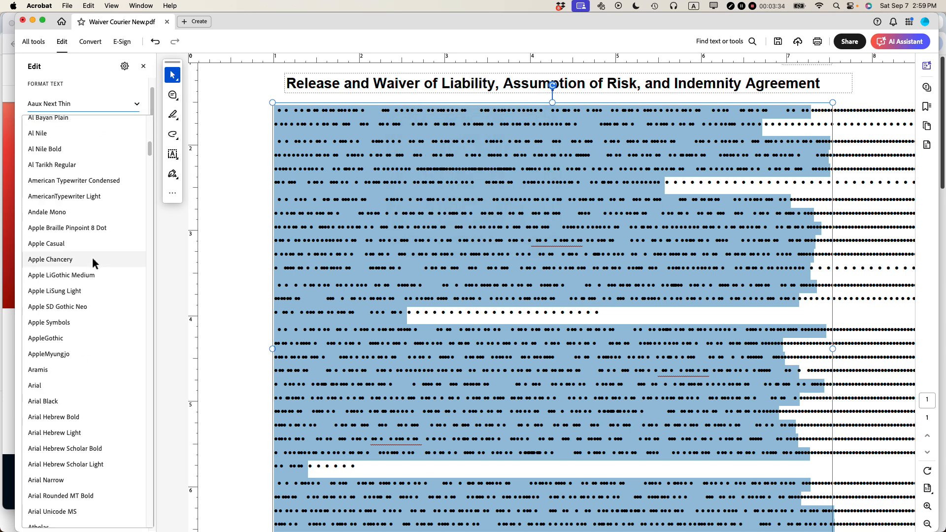
scroll(93, 258, down, 8)
scroll(93, 258, down, 10)
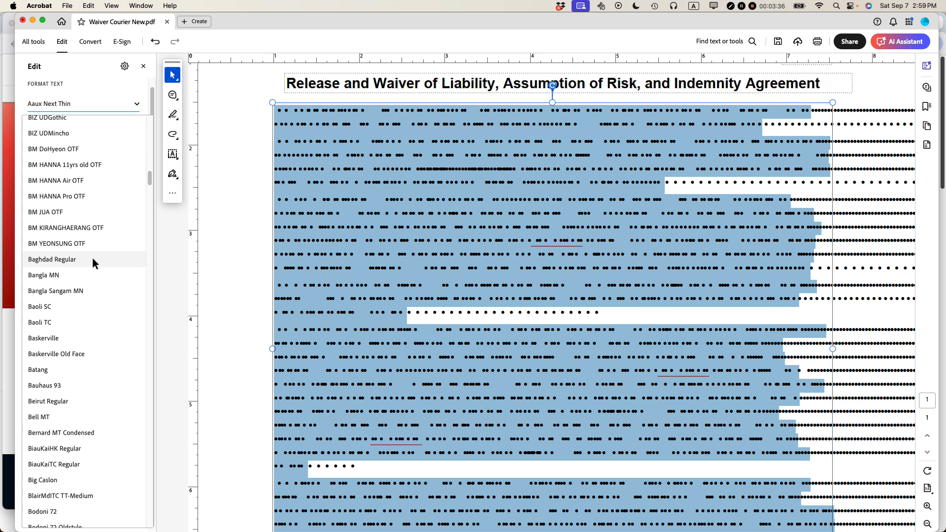
click(58, 353)
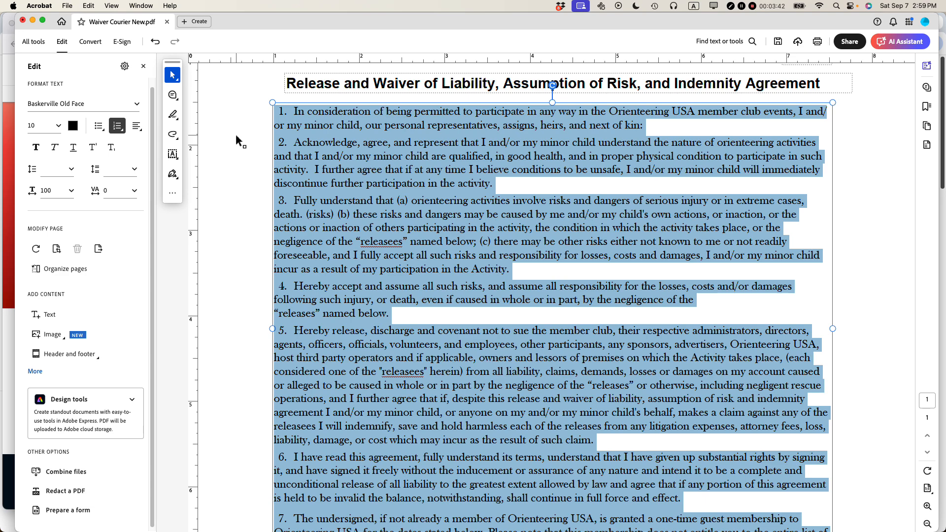
click(235, 150)
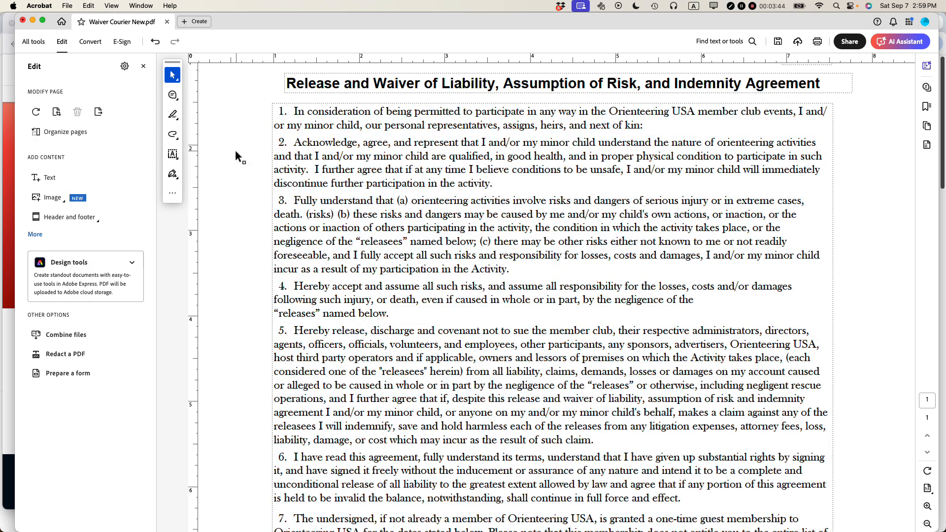
Try font size 12 on all the text of the numbered paragraphs
scroll(243, 143, down, 5)
scroll(243, 143, up, 2)
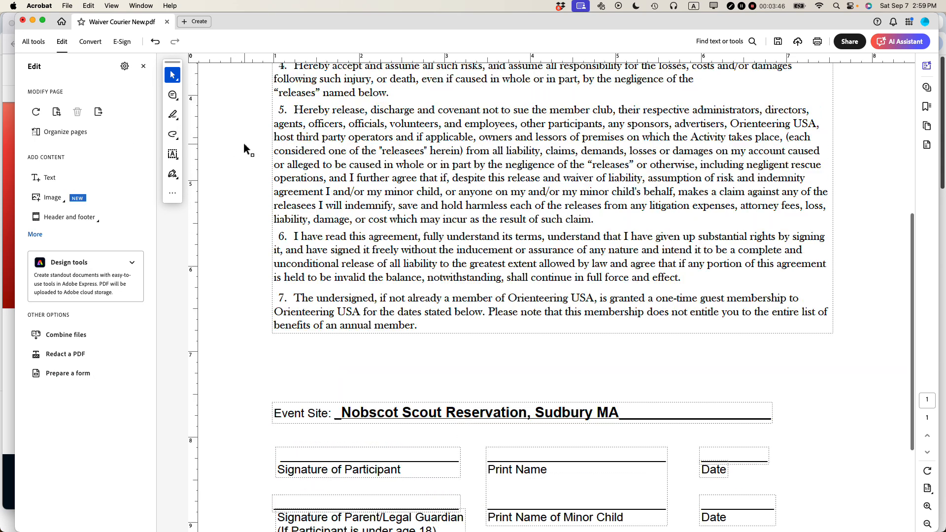
click(295, 167)
key(super+a)
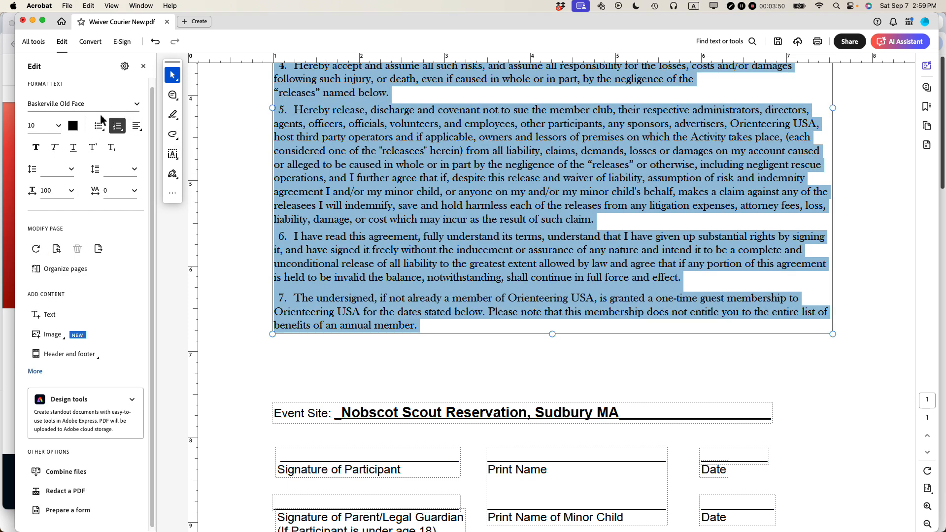
click(58, 127)
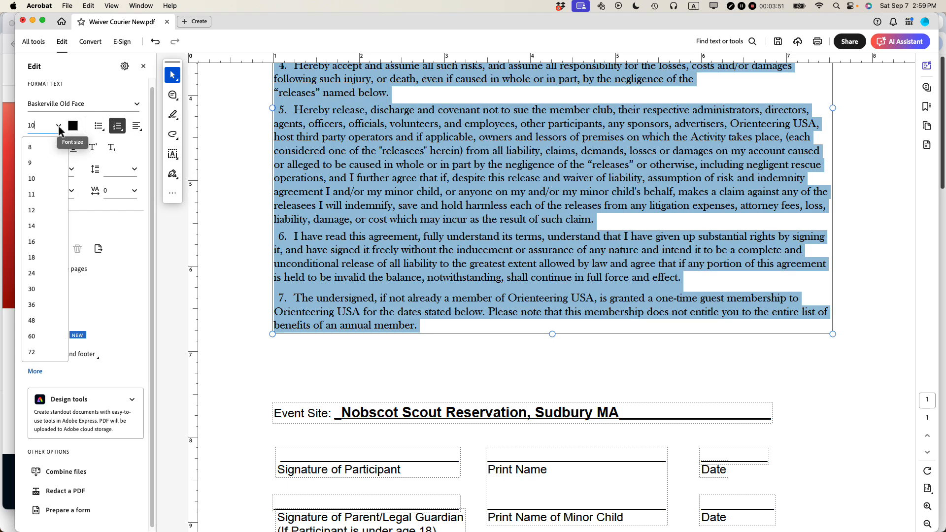
click(38, 212)
click(244, 342)
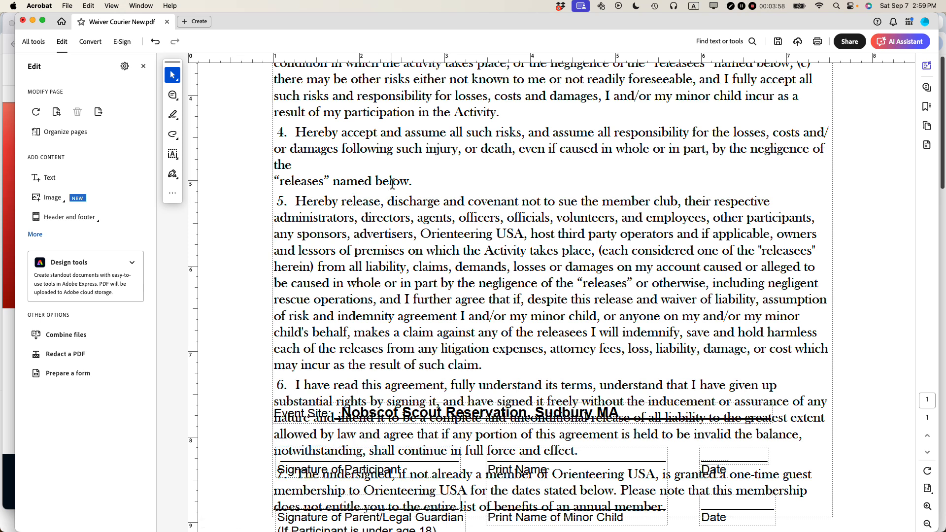
Undo the last font size change on the numbered paragraphs and deselect the text
click(87, 6)
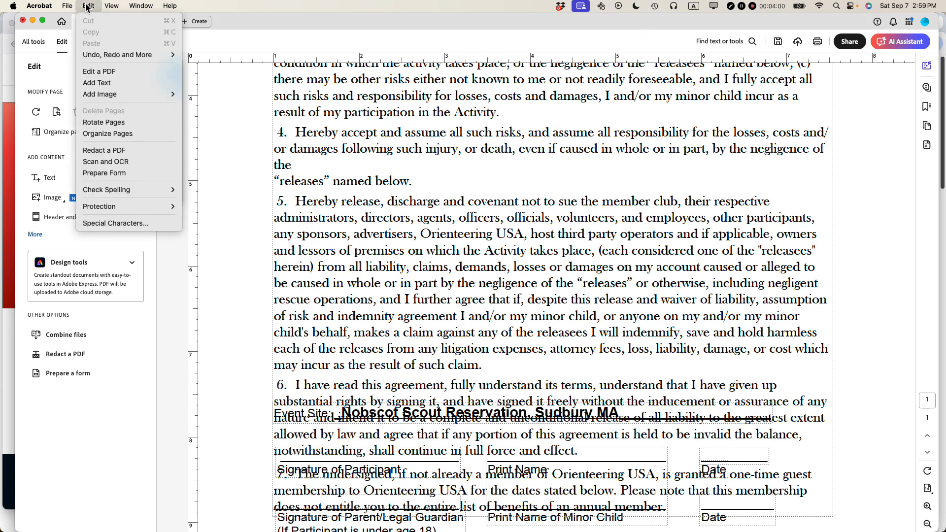
mouse_move(104, 55)
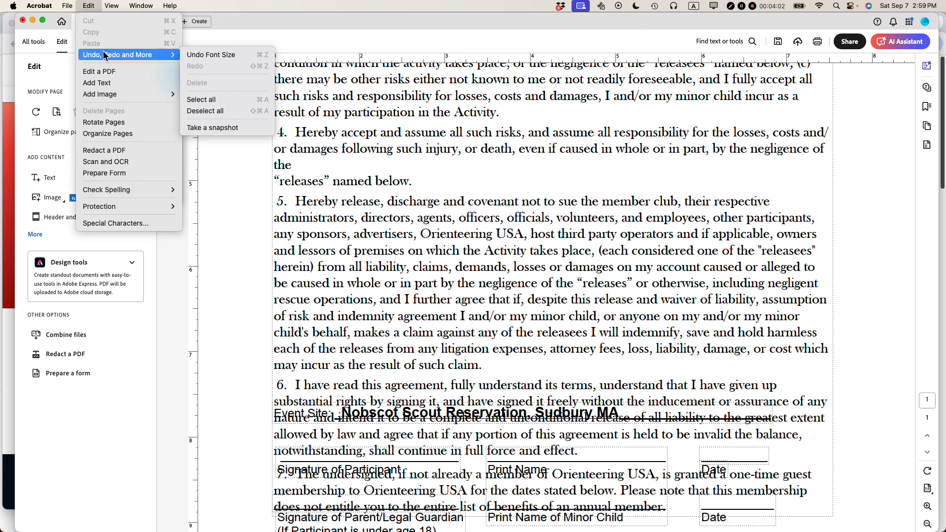
click(210, 56)
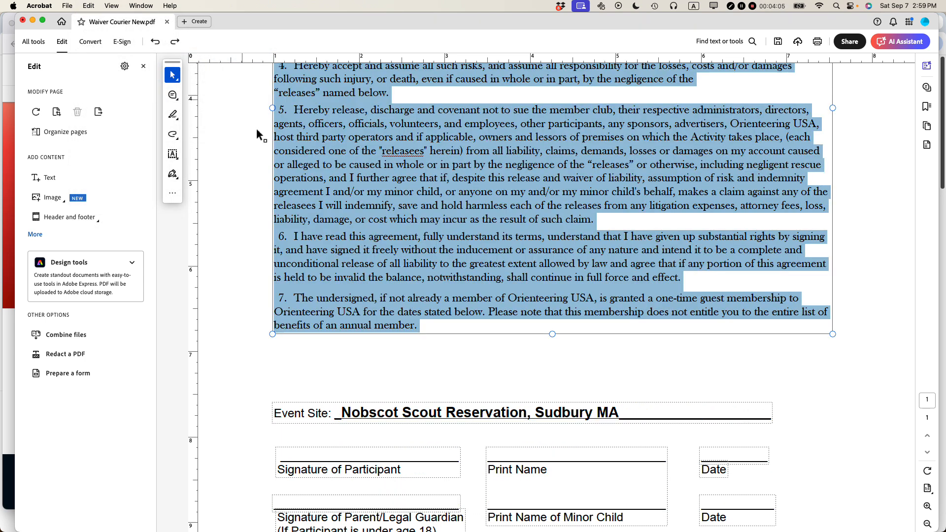
click(251, 167)
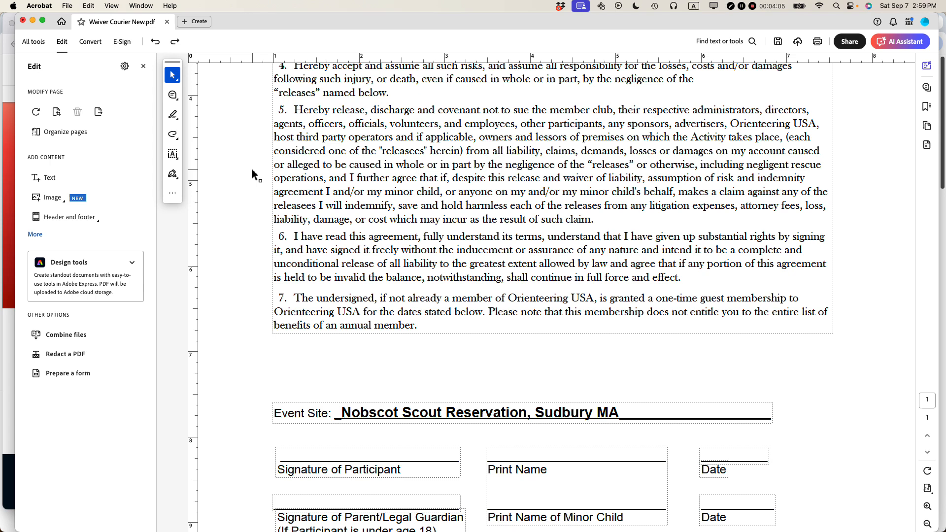
Set the font size of all the numbered paragraphs to 8
triple_click(372, 171)
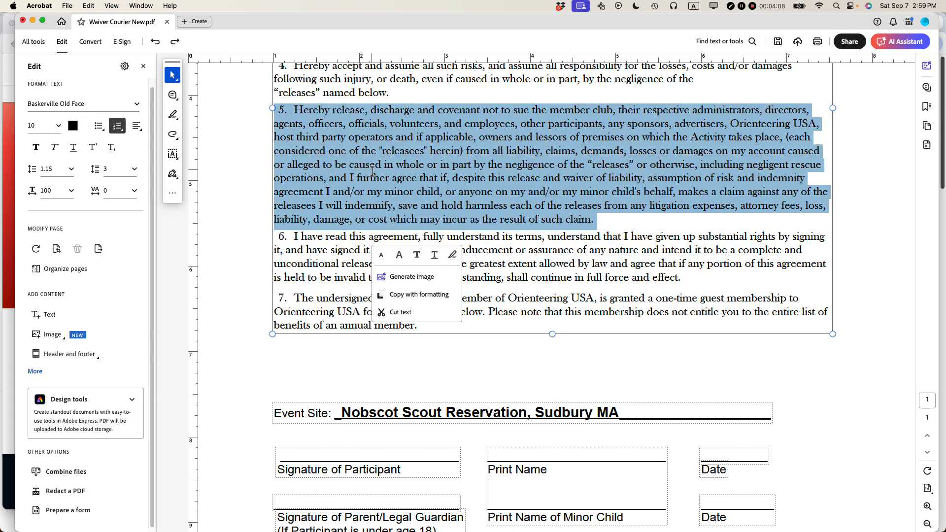
key(super+a)
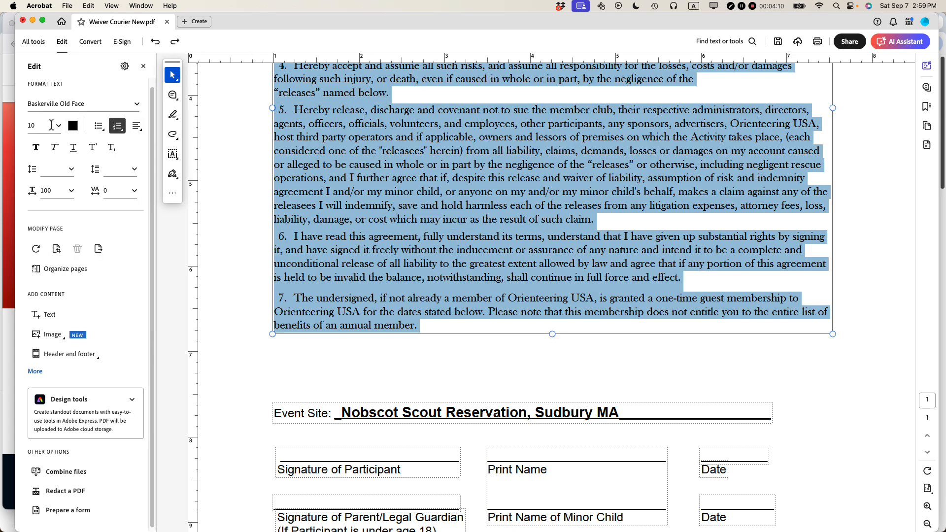
click(58, 126)
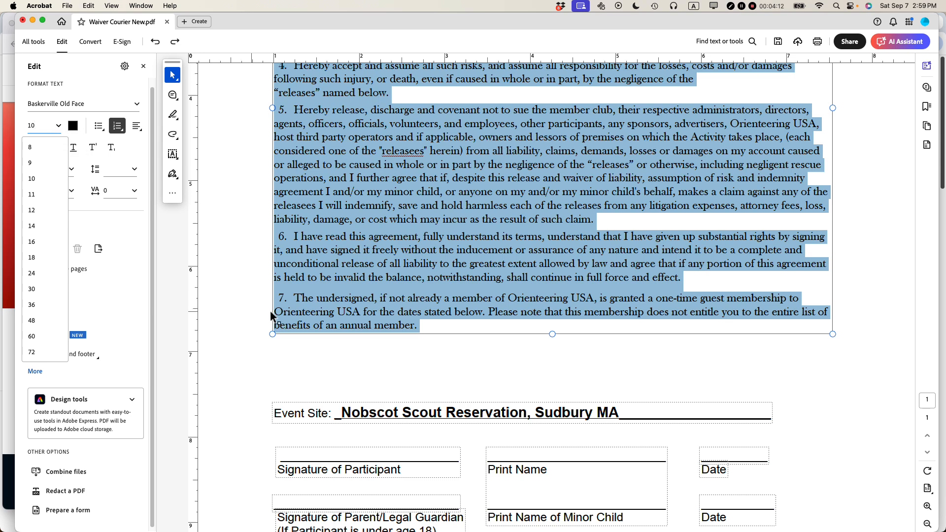
click(34, 150)
click(270, 244)
Search the font list for "courier" and apply Courier to all the text of the numbered paragraphs
scroll(262, 237, up, 5)
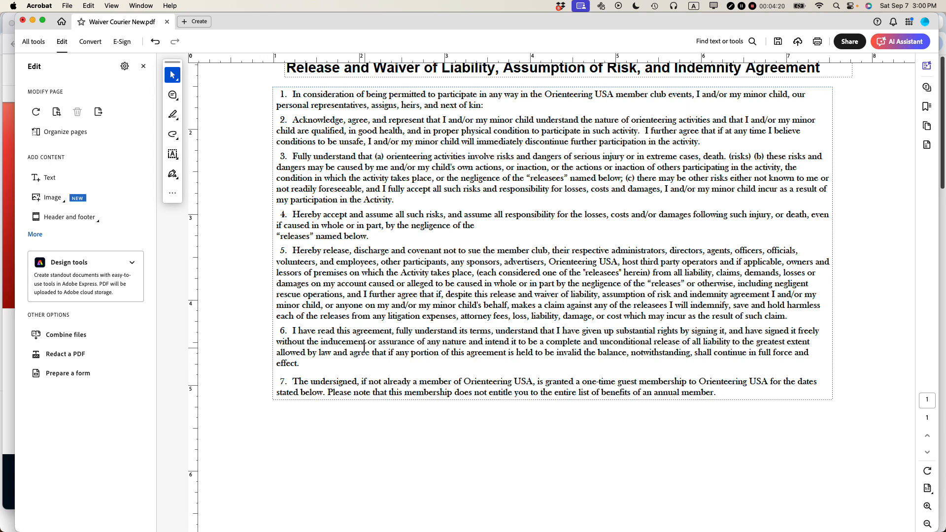
click(333, 238)
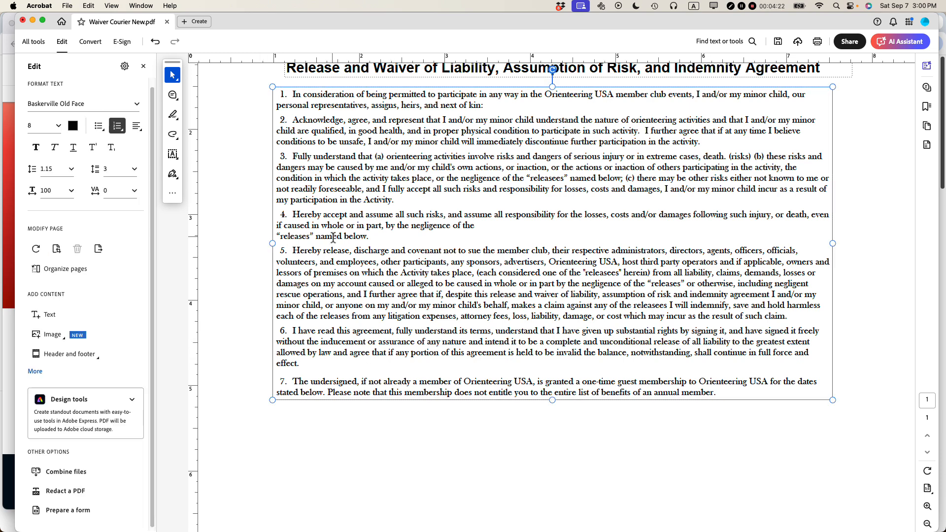
key(super+a)
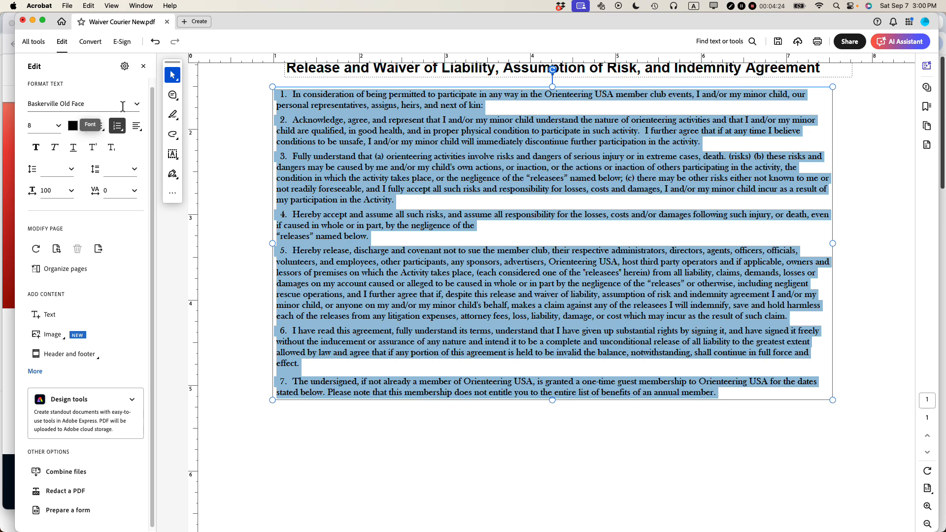
drag(122, 105, 11, 100)
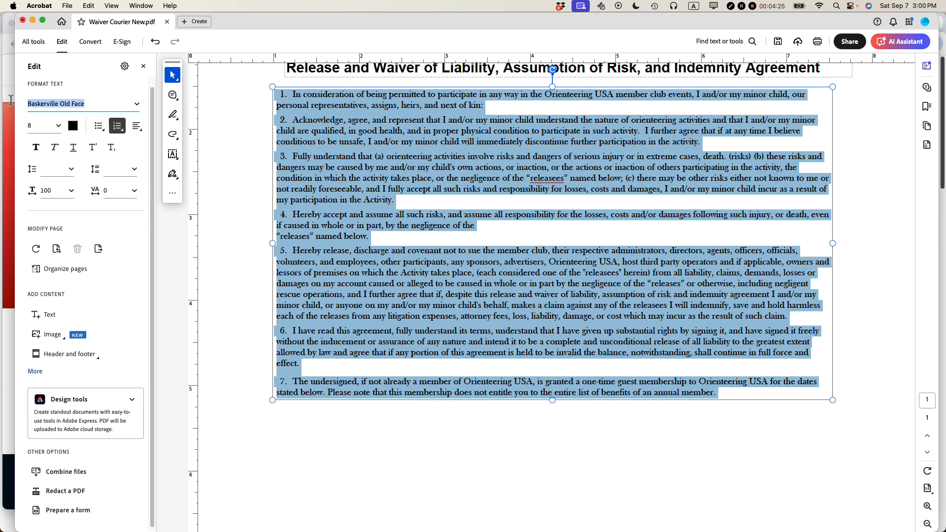
click(137, 104)
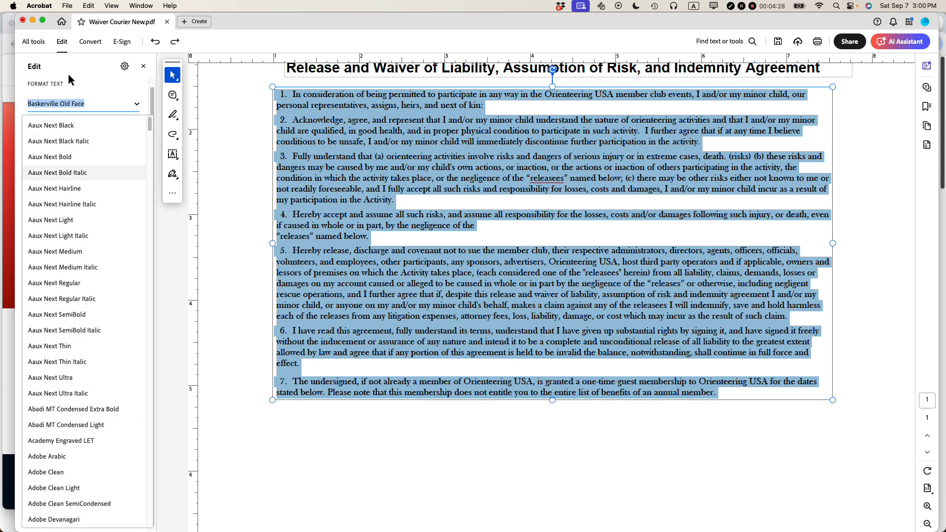
key(BackSpace)
text(courier)
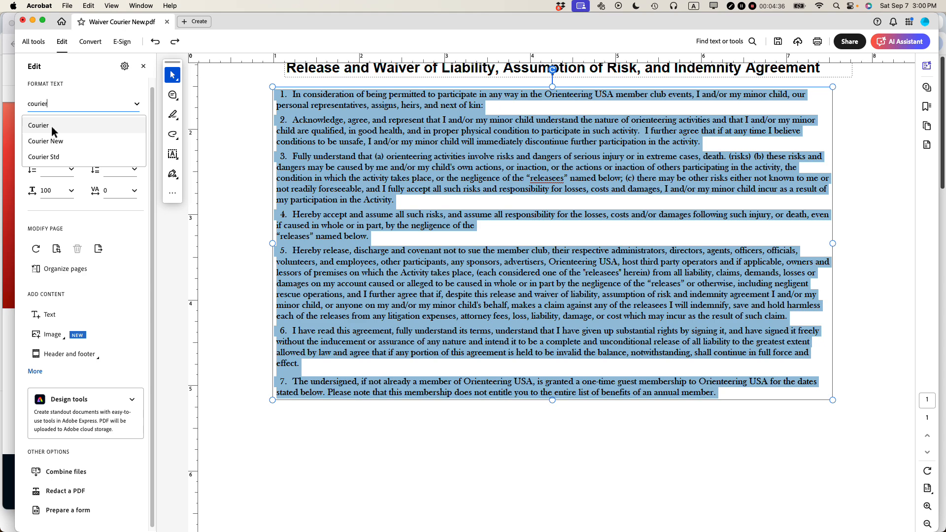
click(51, 126)
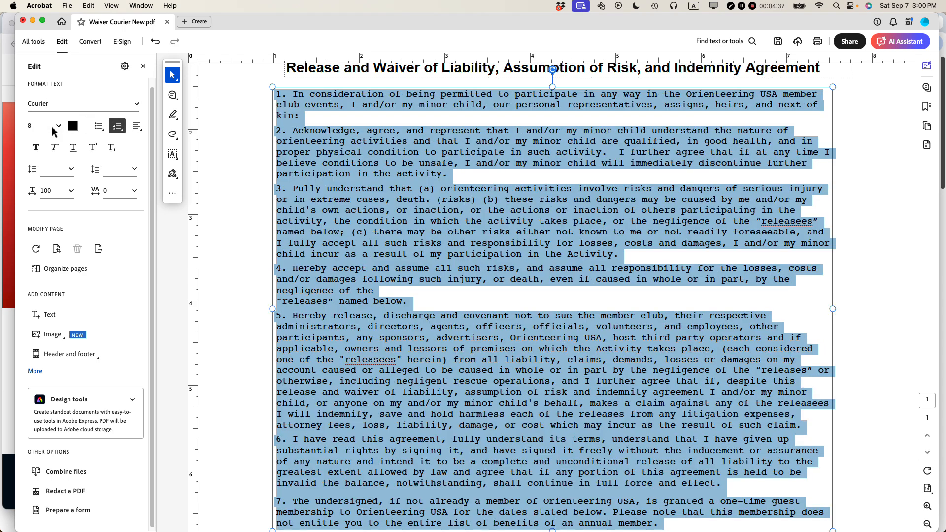
click(247, 152)
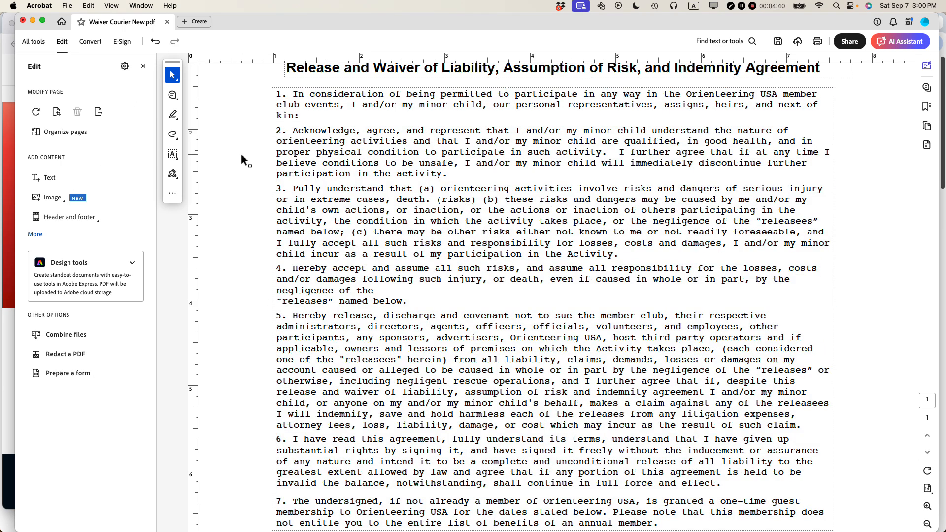
scroll(241, 153, down, 3)
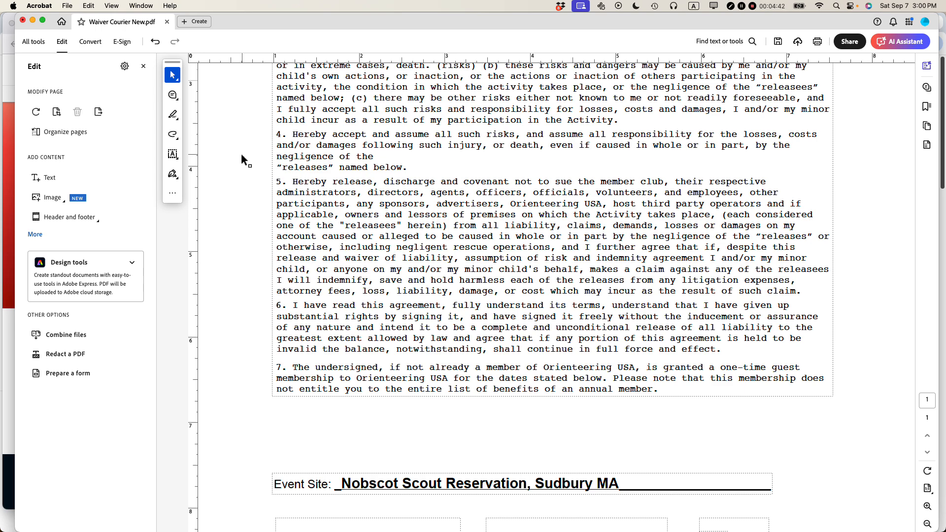
scroll(241, 153, up, 3)
scroll(241, 153, down, 4)
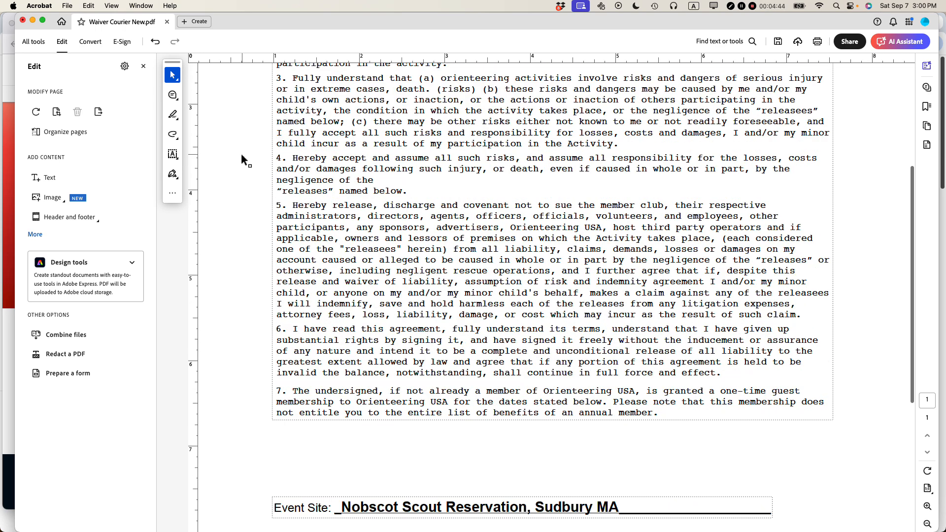
Delete the underlined location and blank line following the "Event Site:" label, keeping the label itself
scroll(241, 152, down, 2)
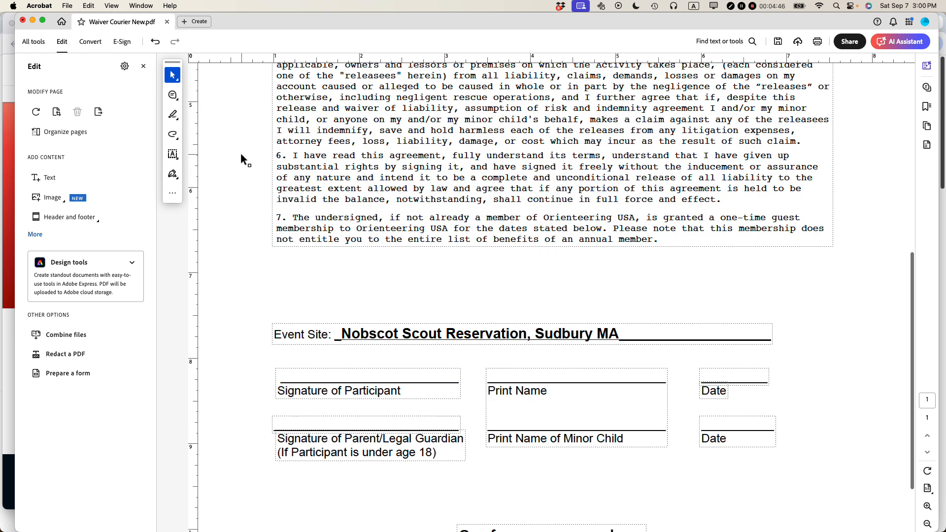
click(336, 337)
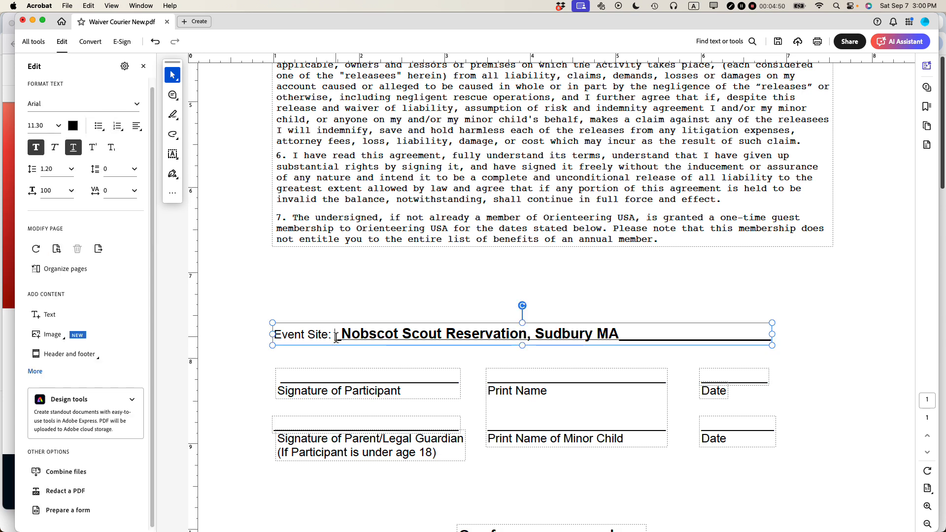
drag(337, 337, 772, 344)
key(BackSpace)
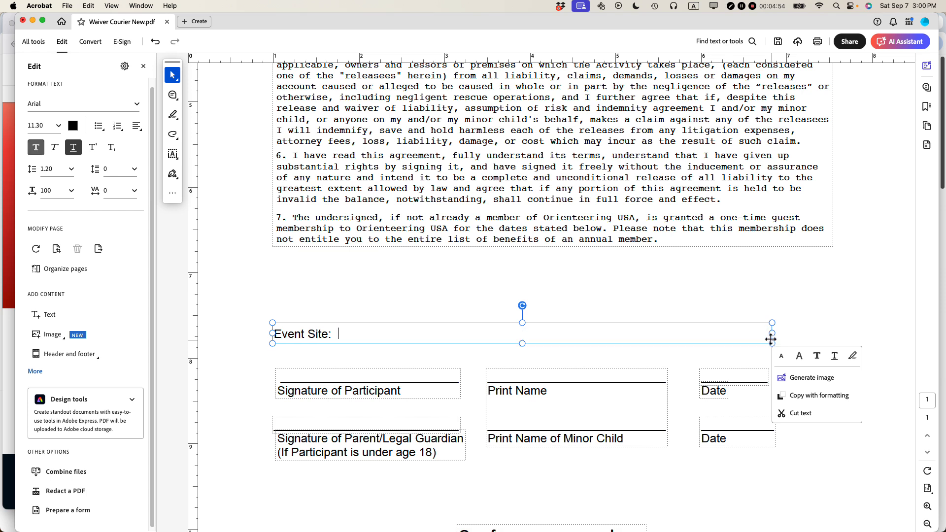
Search the font list for "courier" and apply Courier to the "Event Site:" label
triple_click(293, 332)
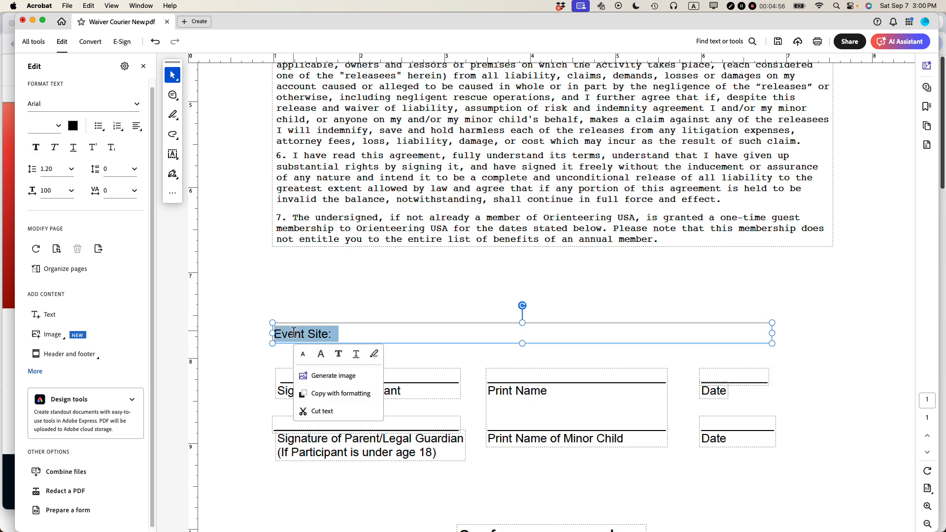
click(138, 104)
double_click(97, 104)
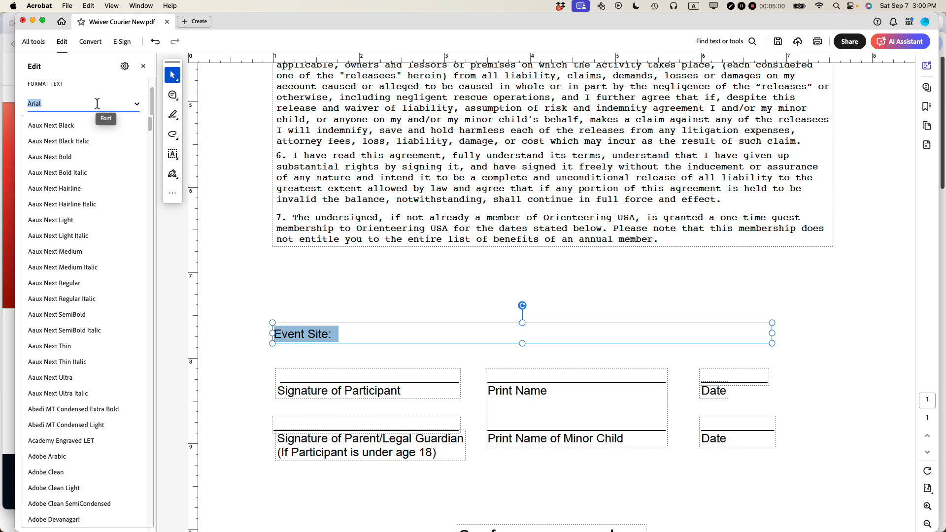
text(cou)
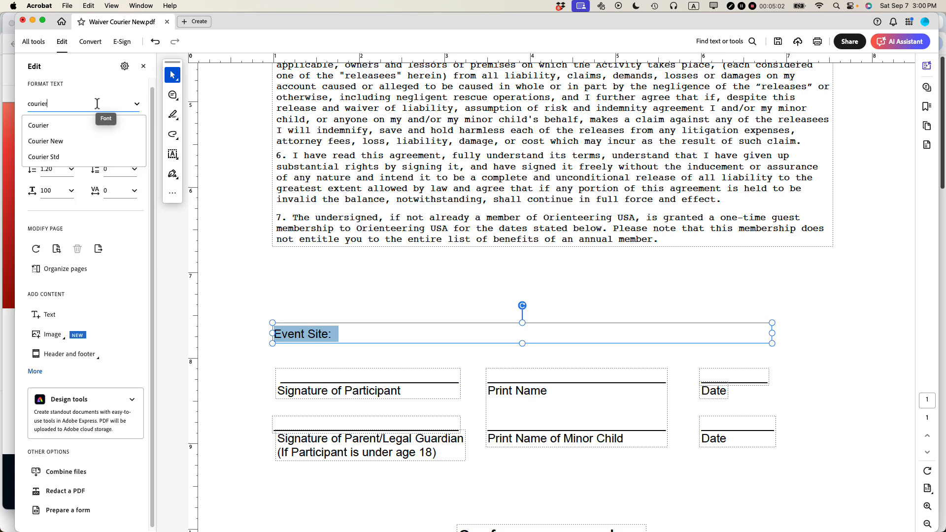
text(rier)
click(54, 126)
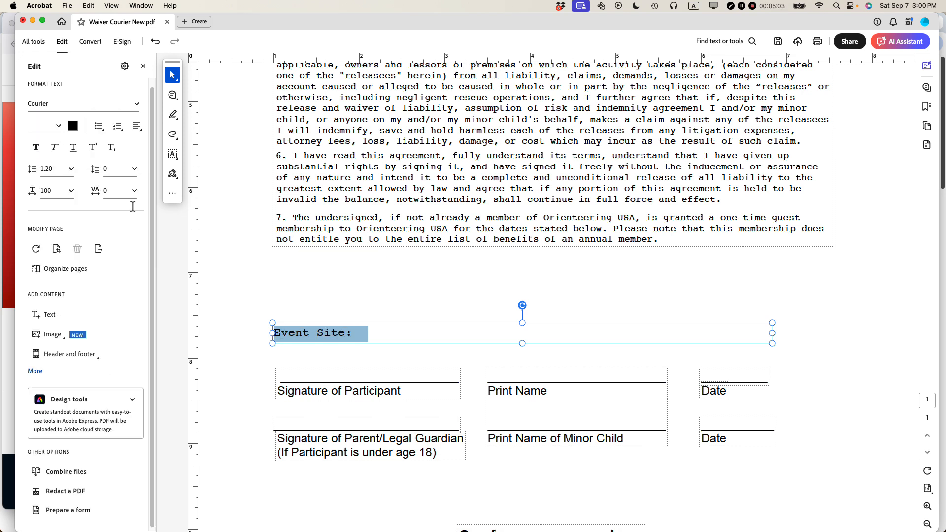
click(250, 300)
Format the "Signature of Participant" block, including its signature line, in Courier at font size 8
click(304, 378)
click(306, 377)
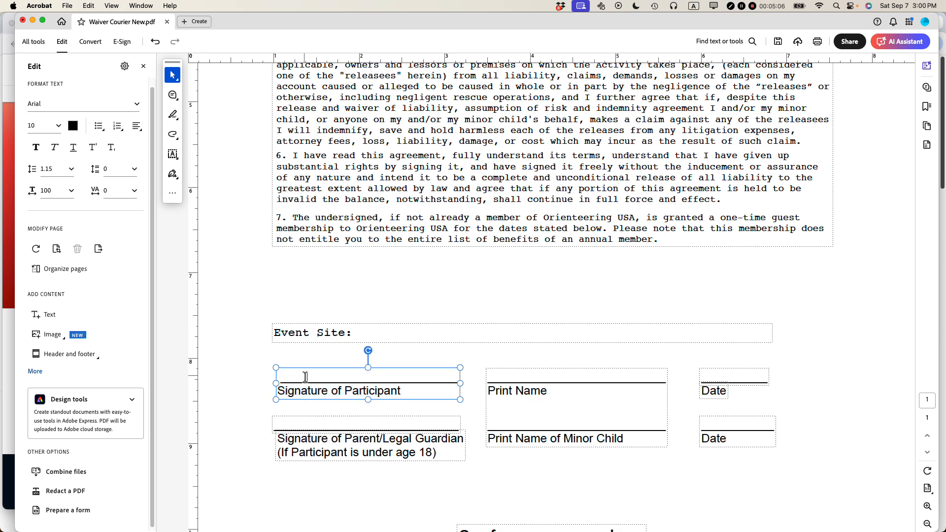
triple_click(305, 377)
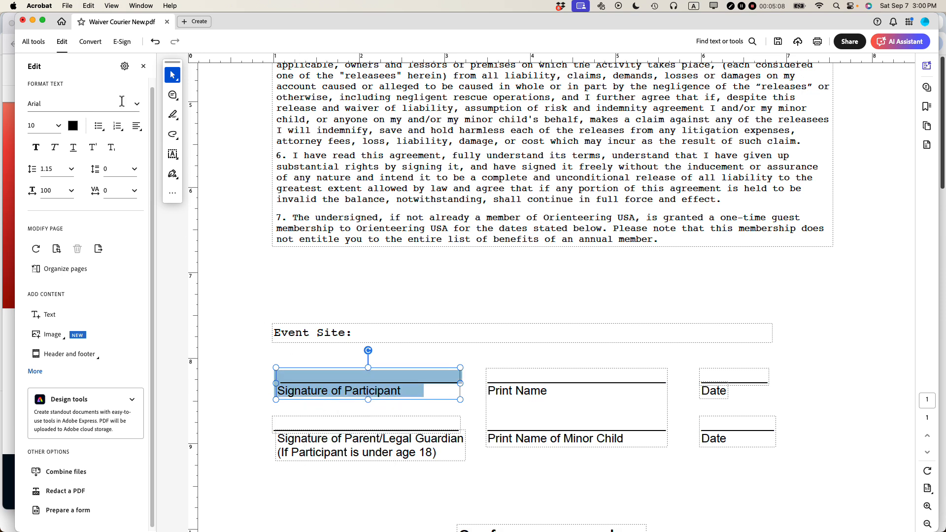
click(98, 104)
text(courier)
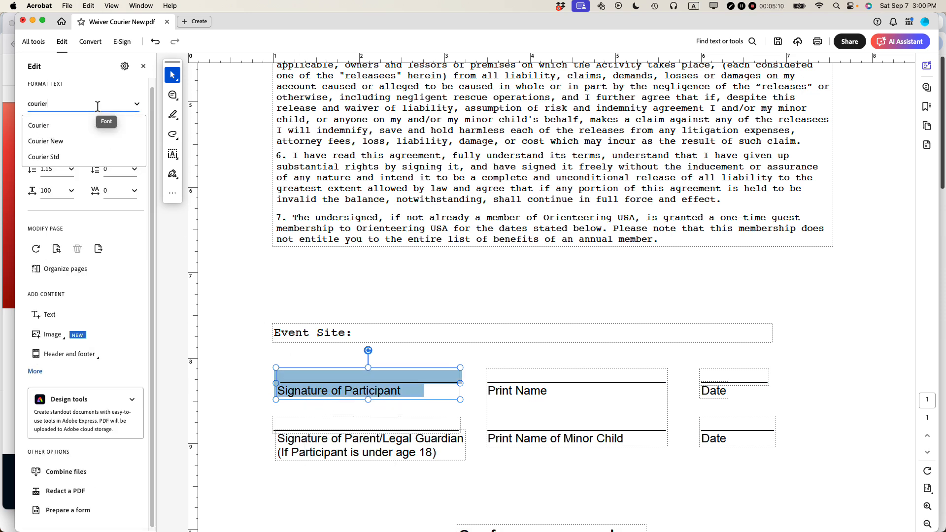
click(40, 125)
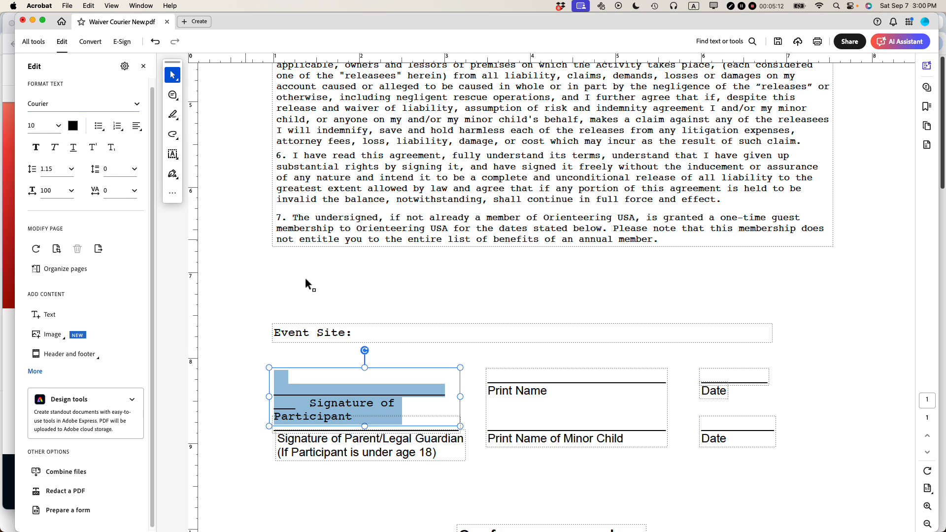
click(58, 126)
click(44, 148)
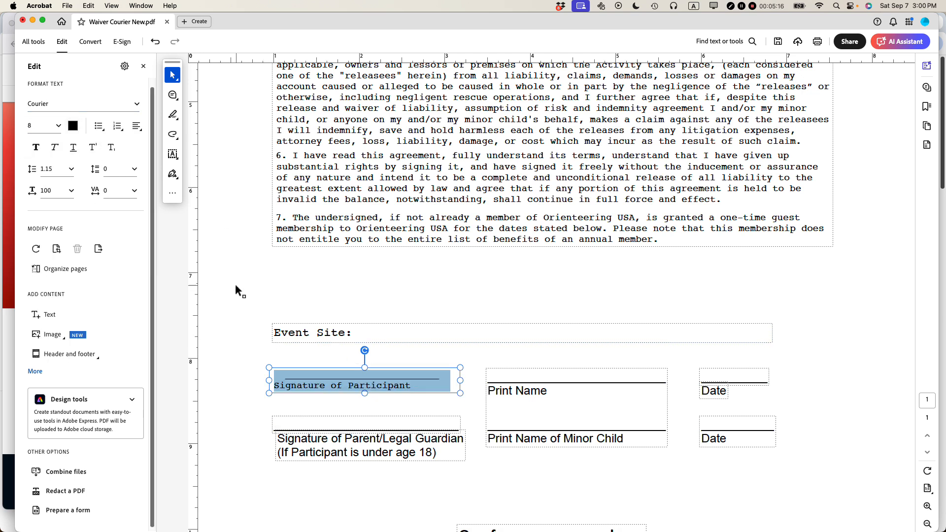
click(251, 246)
Format all the text of the "Print Name" and "Print Name of Minor Child" block in Courier at size 8
click(499, 380)
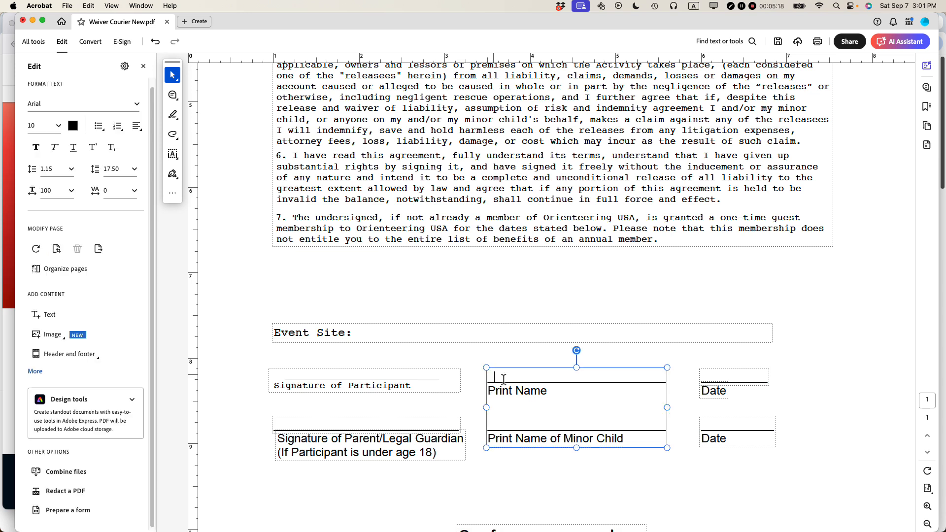
key(super+a)
click(64, 103)
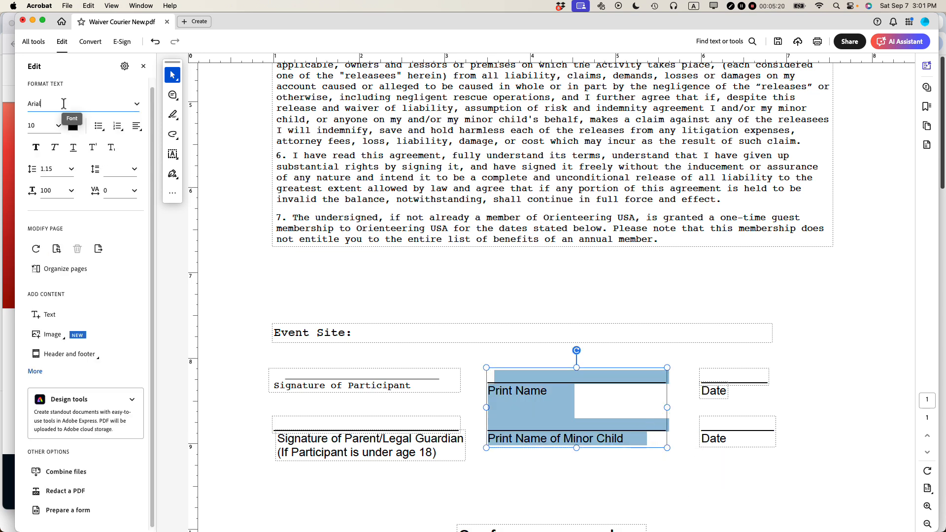
text(couri)
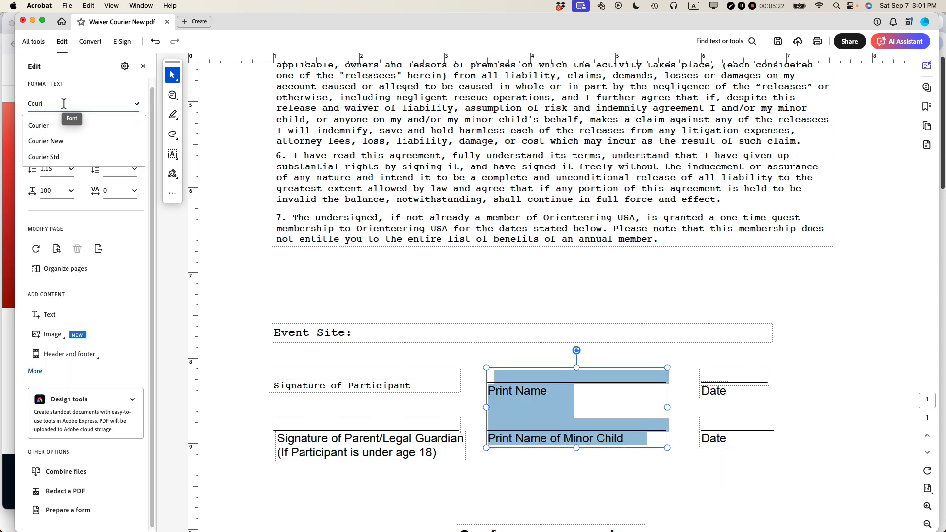
click(49, 127)
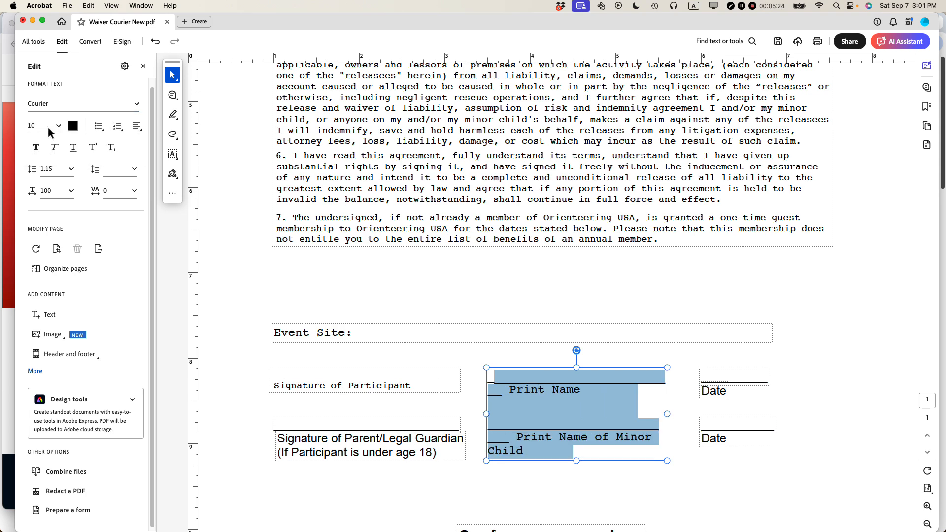
click(51, 127)
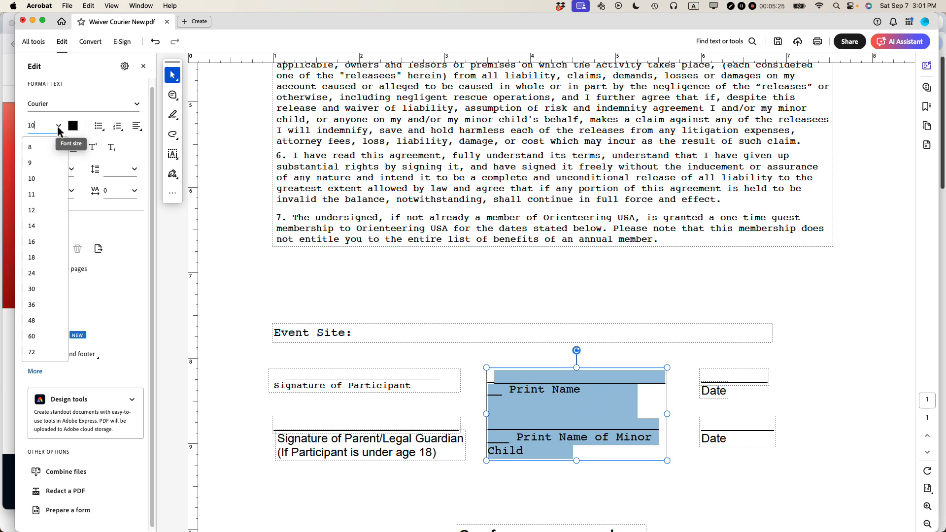
click(40, 146)
click(324, 279)
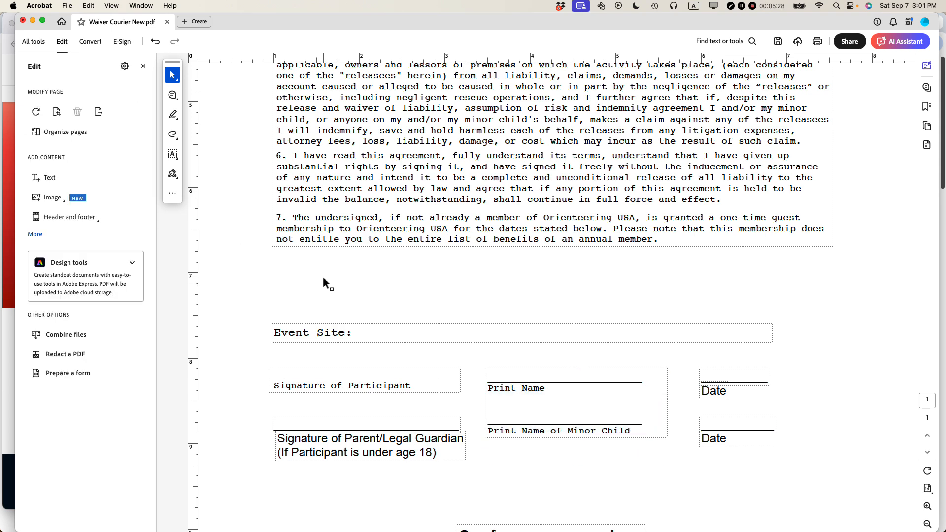
Save the edited waiver as a new PDF named "Waiver Courier New v2.pdf" in PDF Sample Folder
scroll(324, 277, up, 10)
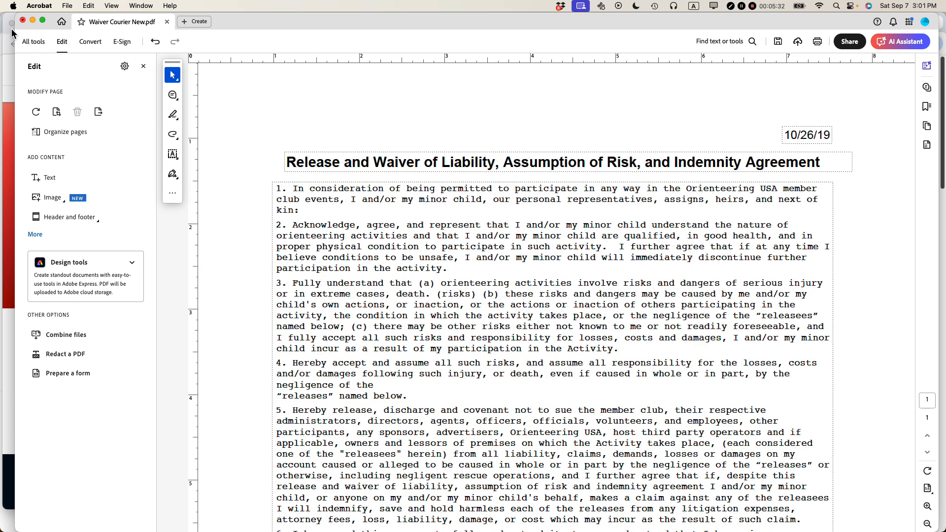
click(67, 6)
click(79, 83)
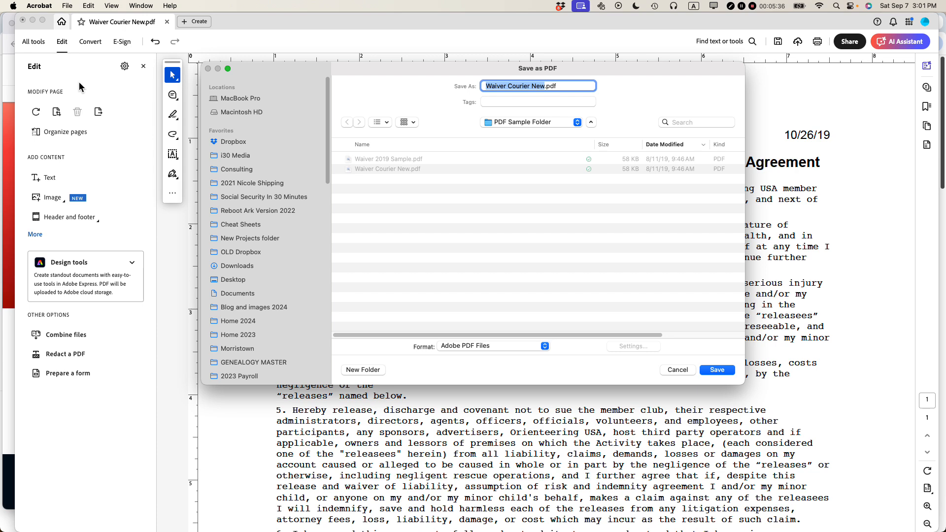
click(545, 86)
text(v2)
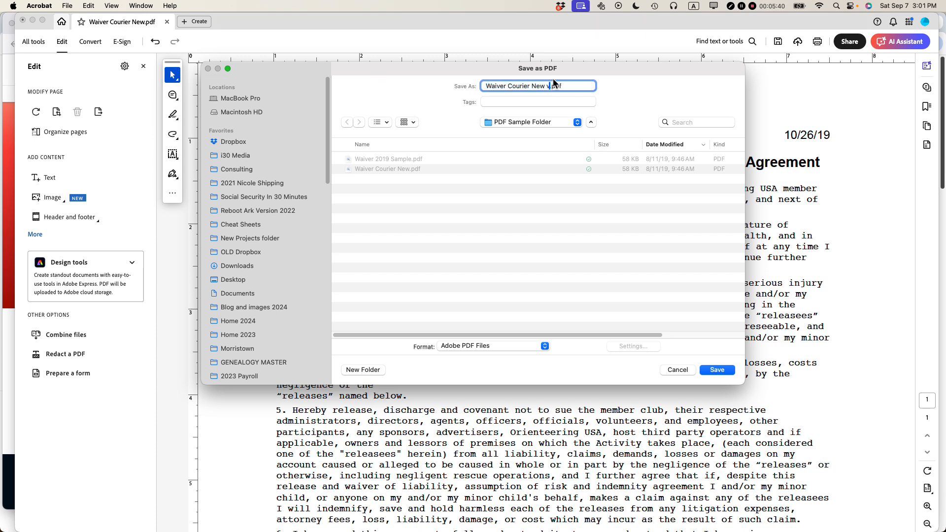
key(Return)
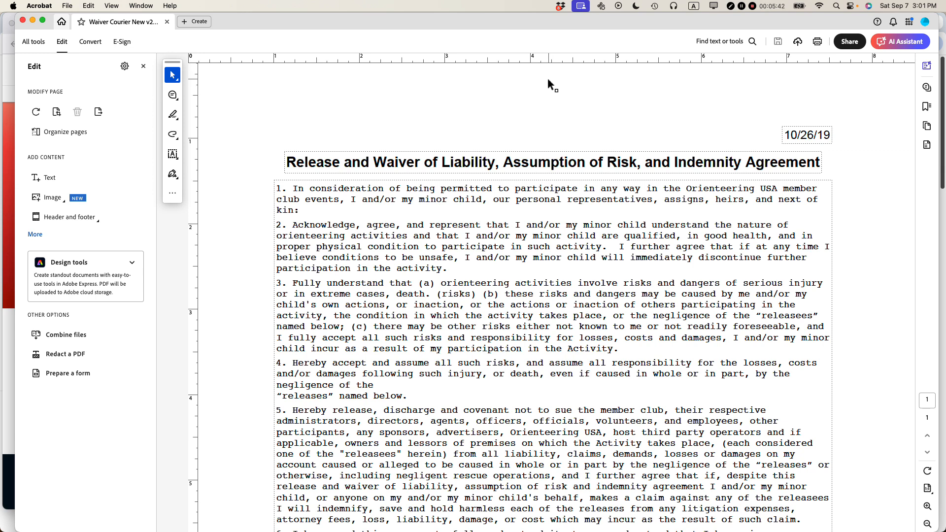